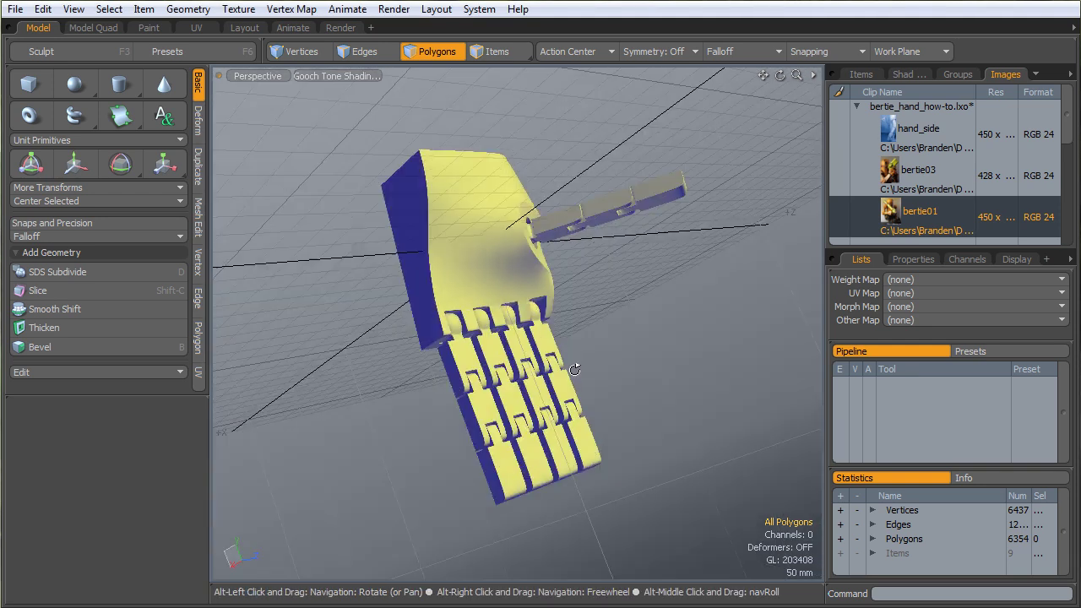
Examine the finished hand model from several angles and the zoomed-in bertie01 reference image
left_click_drag(671, 262, 608, 278, "alt")
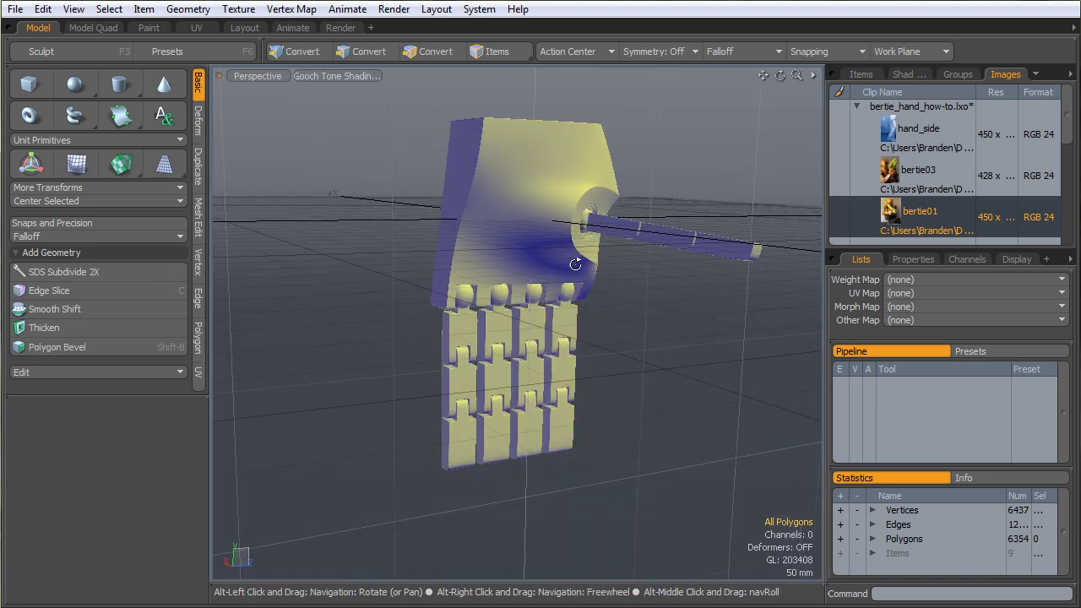
left_click_drag(537, 298, 659, 287, "alt")
left_click(886, 209)
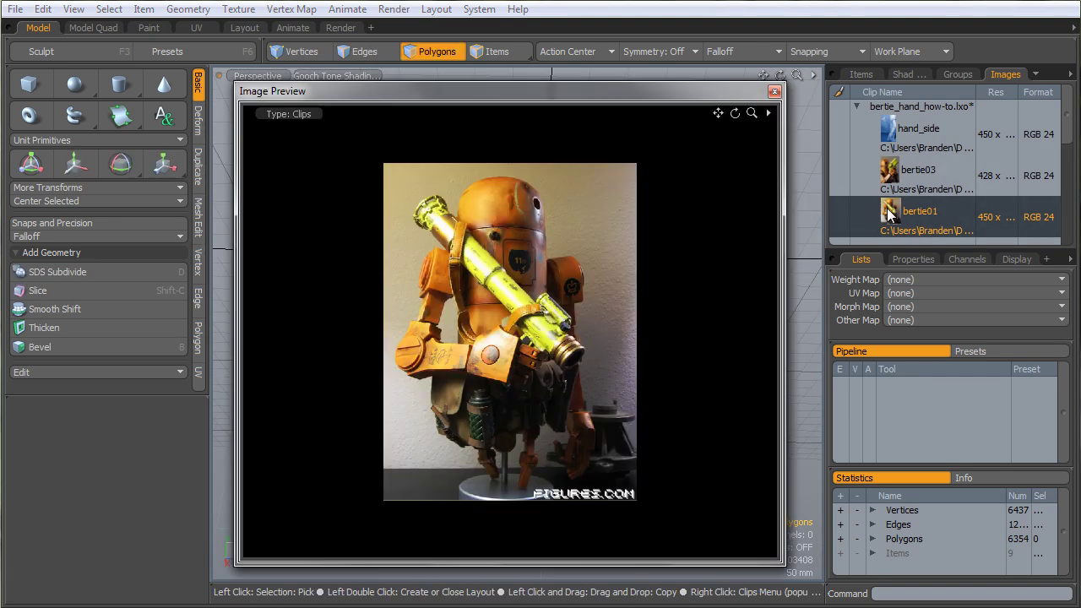
scroll(506, 363, "up", 4)
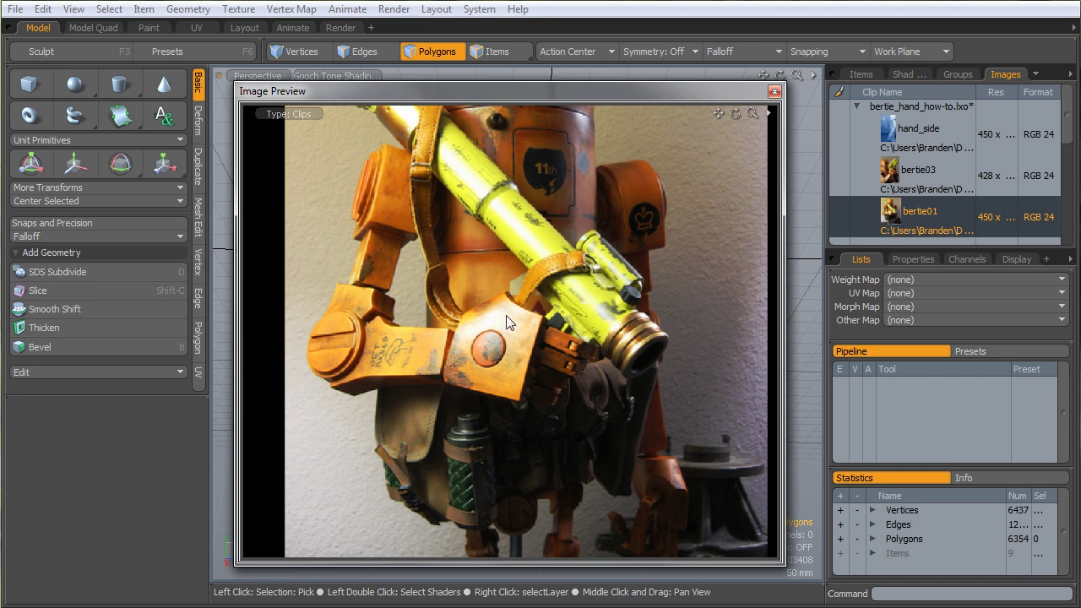
left_click(773, 91)
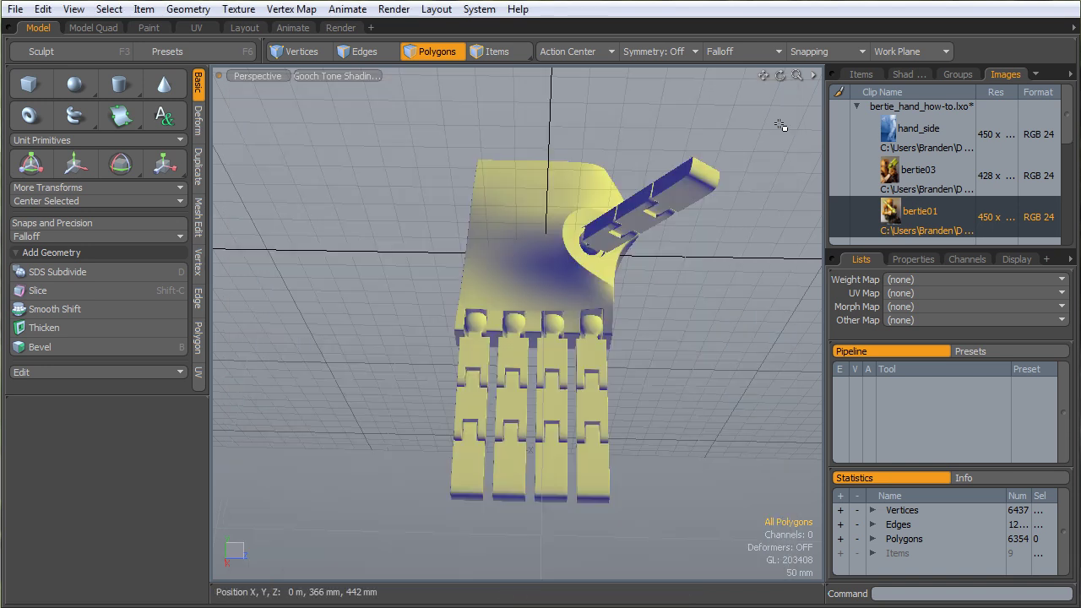
Inspect the hand in the bertie03 reference image and compare it with the palm and thumb of the model
left_click(886, 173)
scroll(591, 346, "up", 3)
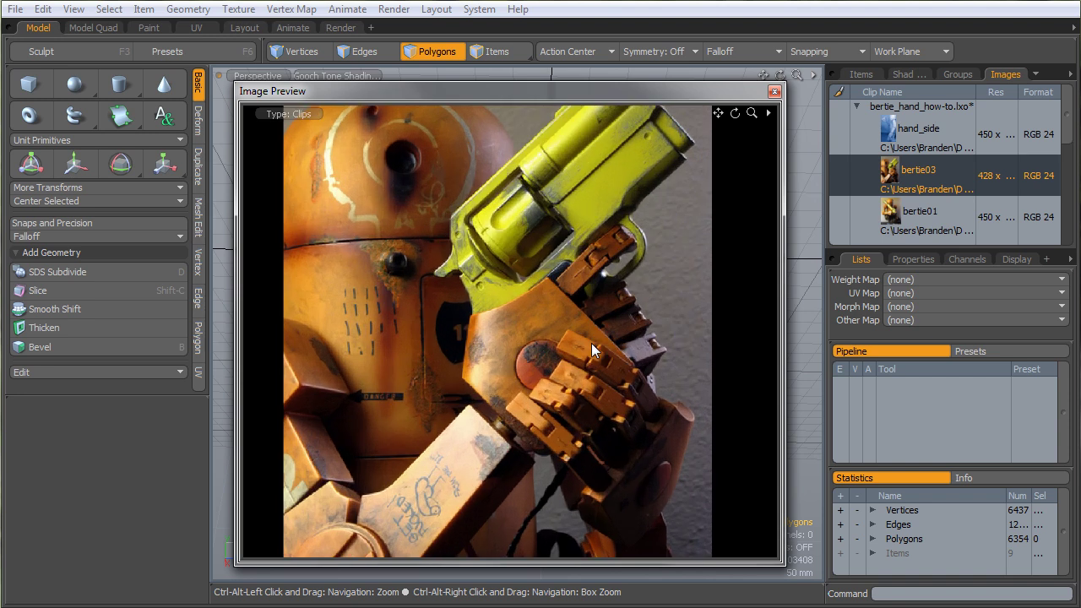
left_click(775, 91)
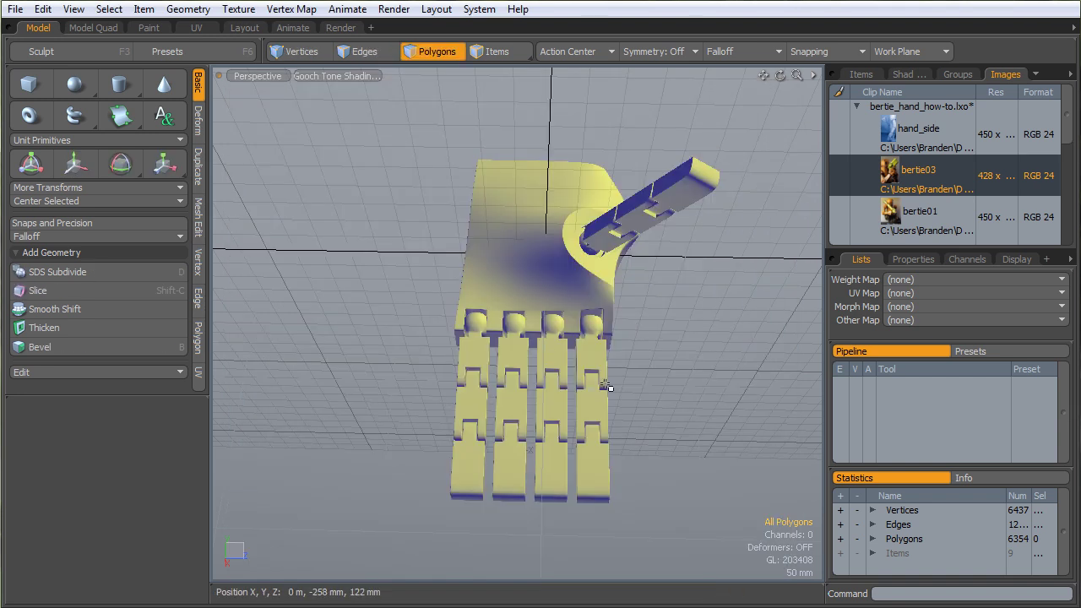
left_click_drag(611, 386, 608, 220, "alt")
left_click_drag(451, 256, 647, 244, "alt")
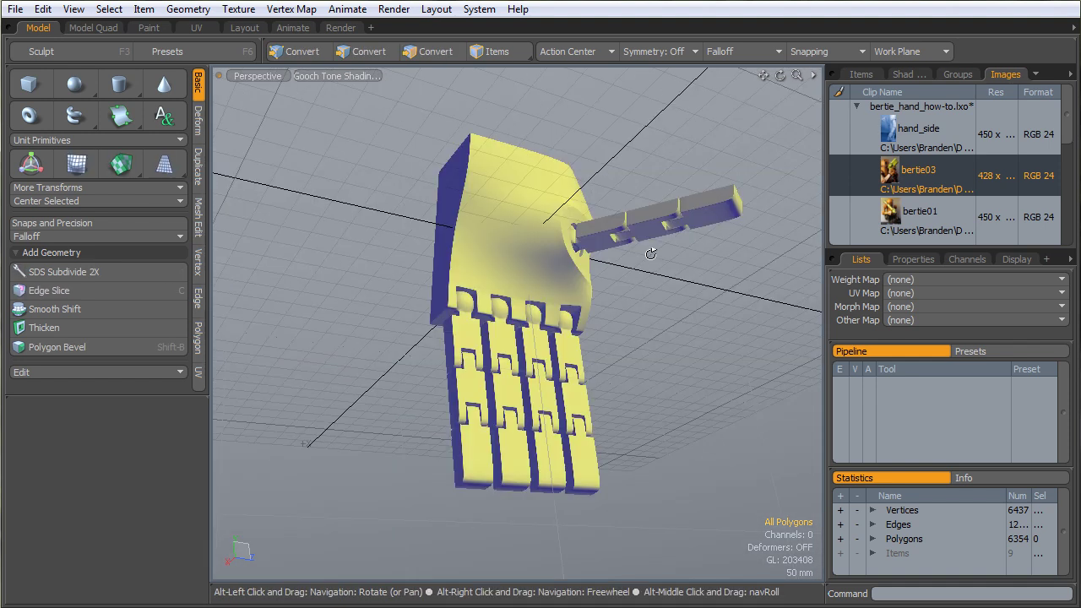
Show only the Hand Cage mesh in wireframe and examine its curve network
left_click(909, 74)
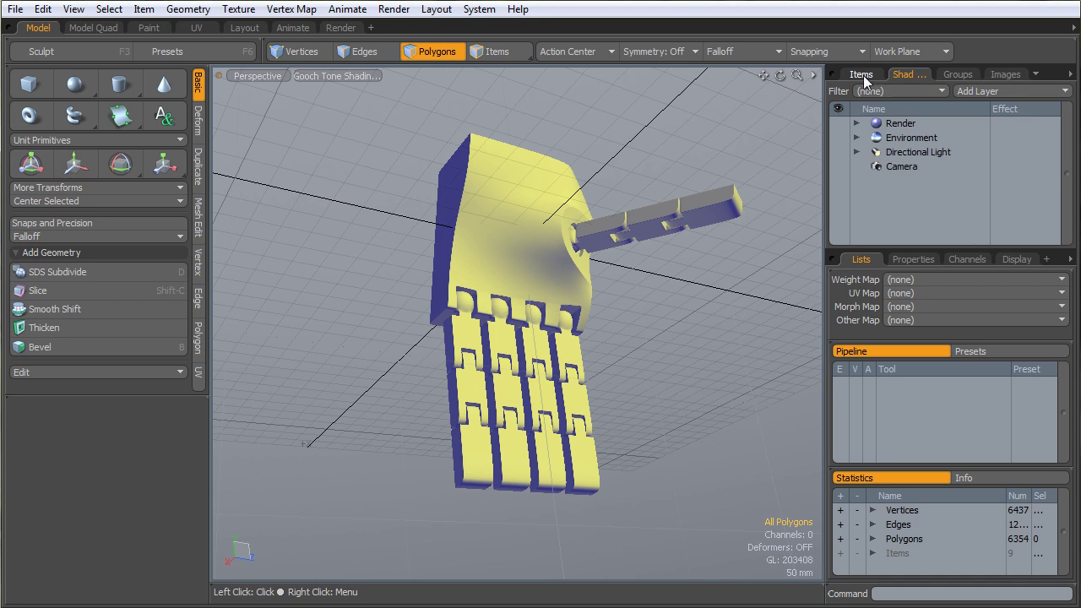
left_click(861, 75)
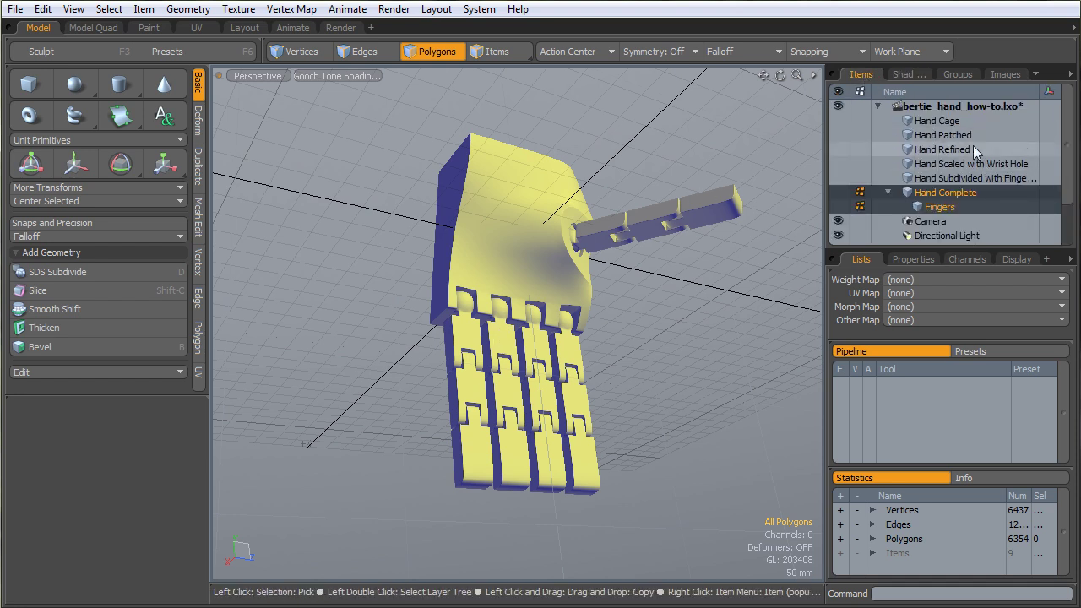
left_click(935, 120)
mouse_move(535, 276)
left_mouse_down("alt")
mouse_move(555, 321)
mouse_move(514, 321)
mouse_move(536, 344)
mouse_move(680, 374)
left_mouse_up("alt")
key("ctrl+2")
left_click(531, 301)
key("ctrl")
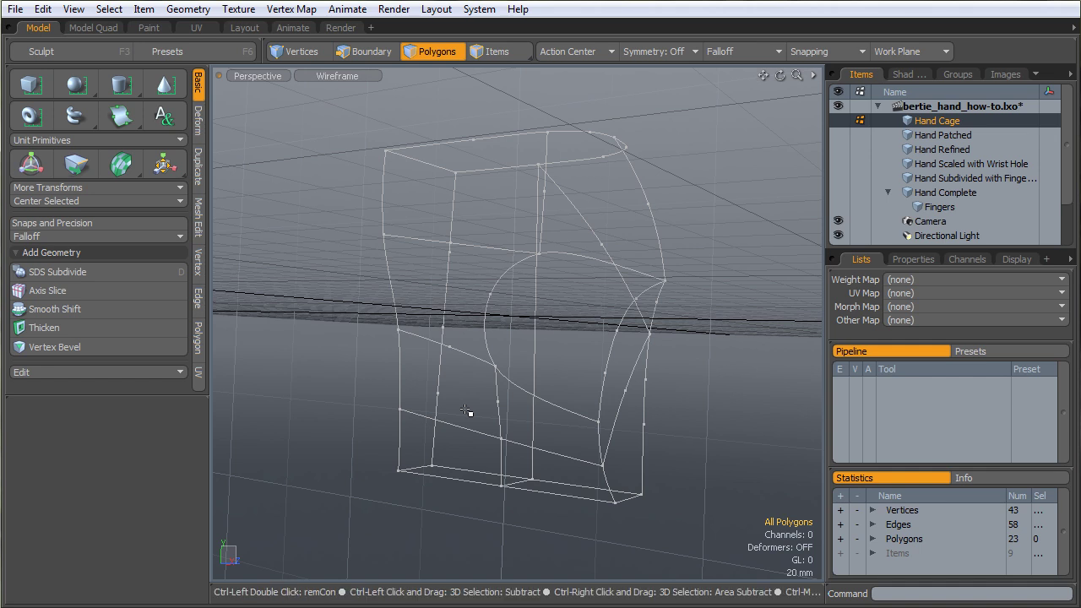
Create a new empty scene and draw a wavy open curve through five points
key("ctrl+n")
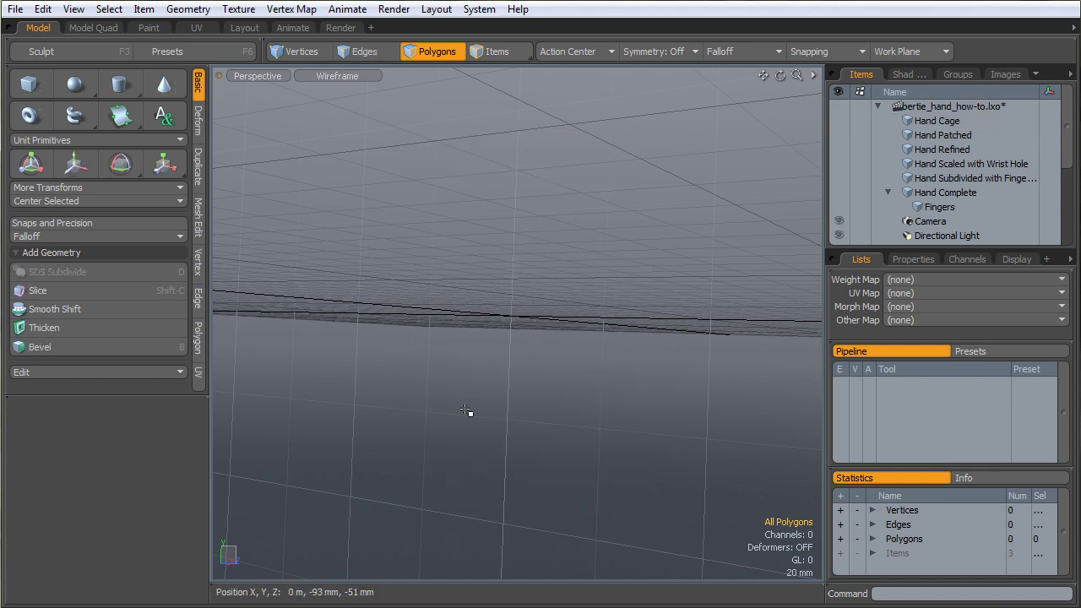
left_click_drag(466, 412, 482, 280, "alt")
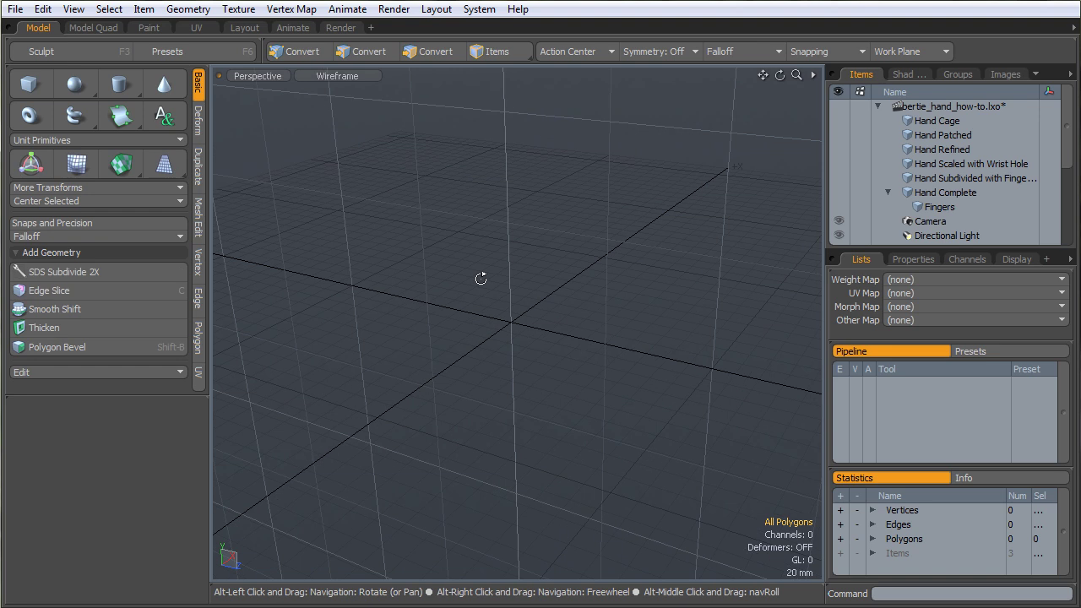
left_click_drag(131, 129, 113, 51)
left_click_drag(439, 355, 482, 397, "alt")
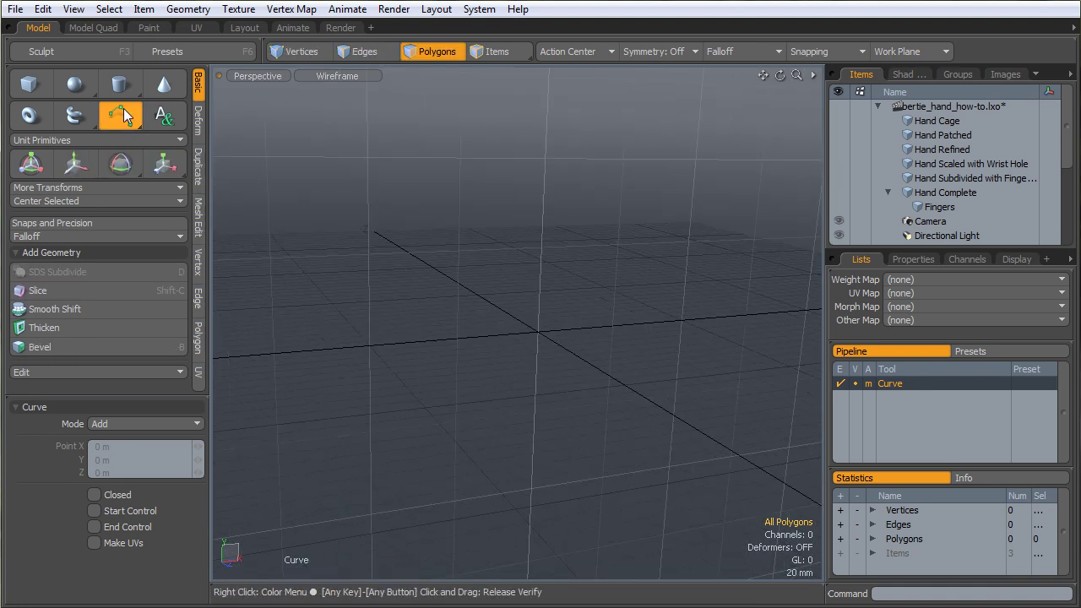
left_click(448, 345)
left_click(480, 307)
left_click(564, 302)
left_click(643, 327)
left_click(673, 270)
left_click_drag(672, 272, 551, 308, "alt")
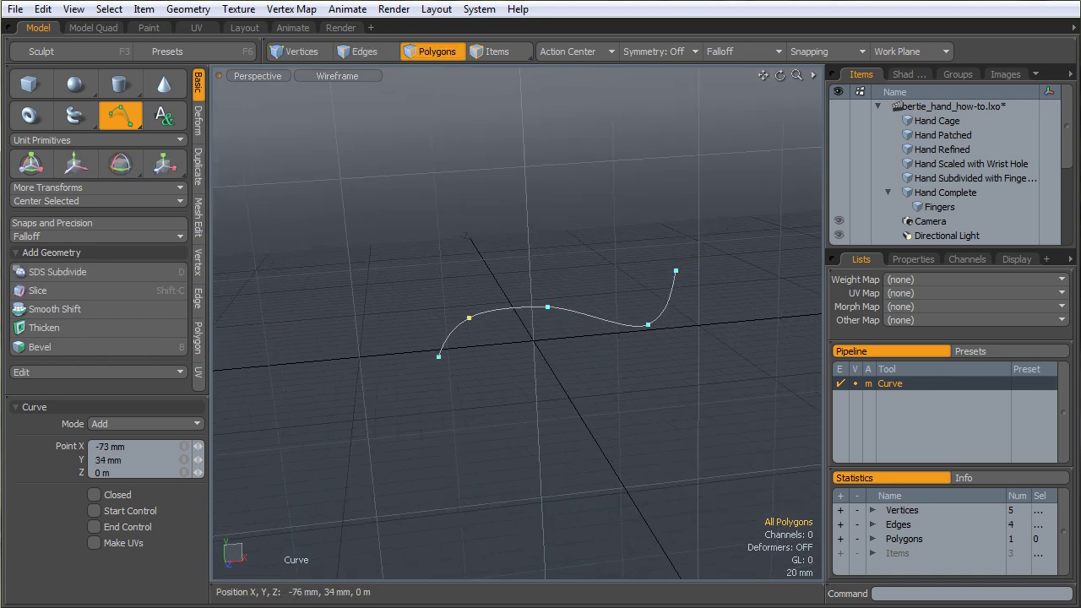
Adjust the points of the wavy curve with the Curve tool and finish the curve
left_click_drag(468, 317, 554, 303)
left_click_drag(649, 324, 558, 426)
left_click(444, 380)
key("space")
left_click_drag(433, 437, 566, 379, "alt")
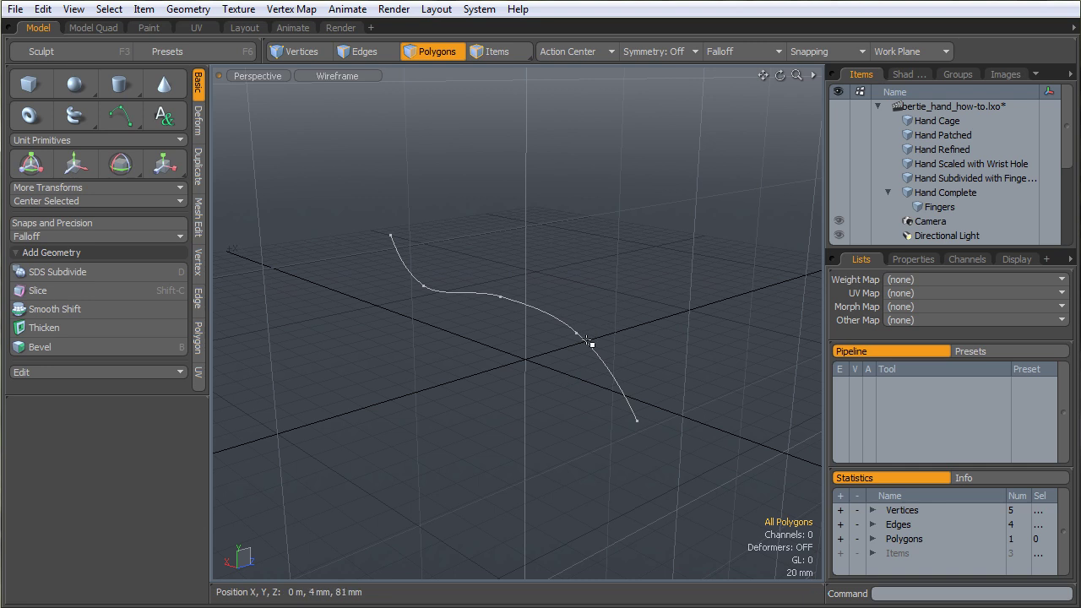
left_click_drag(627, 370, 512, 328, "alt")
left_click_drag(482, 381, 574, 379, "alt")
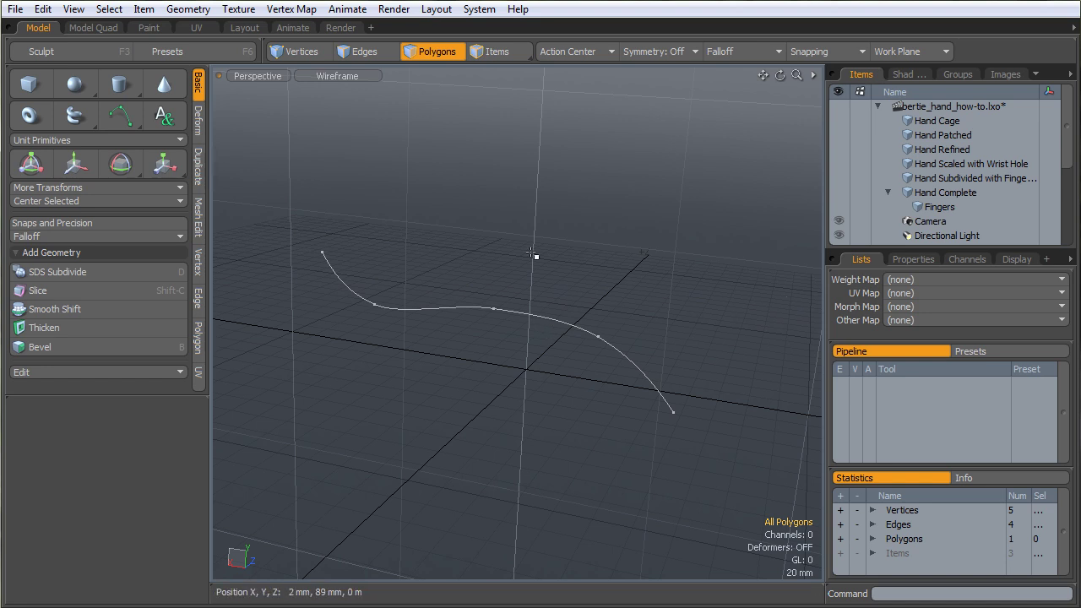
left_click_drag(492, 380, 619, 340, "alt")
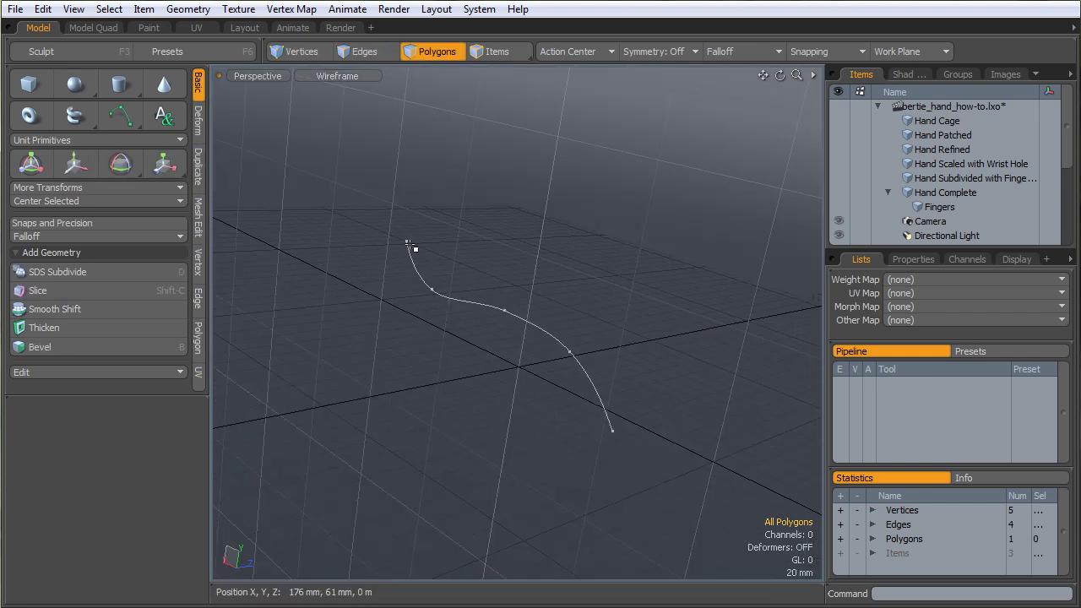
left_click_drag(549, 329, 601, 344, "alt")
In Front view, nudge the curve's middle point, the adjacent dip point and the high end point with Element Move
key("ctrl+space")
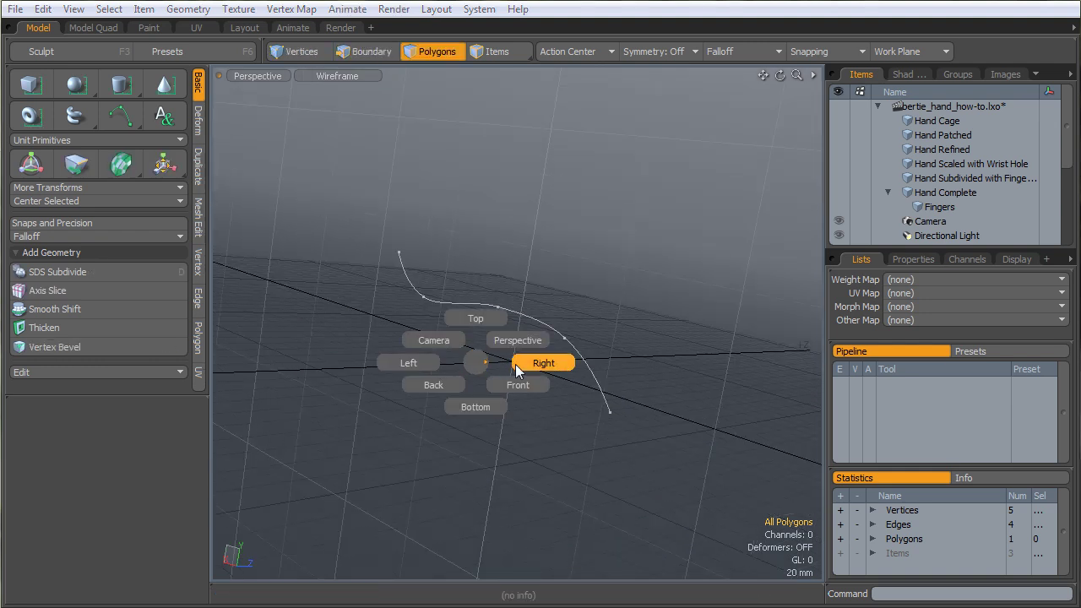
left_click(515, 385)
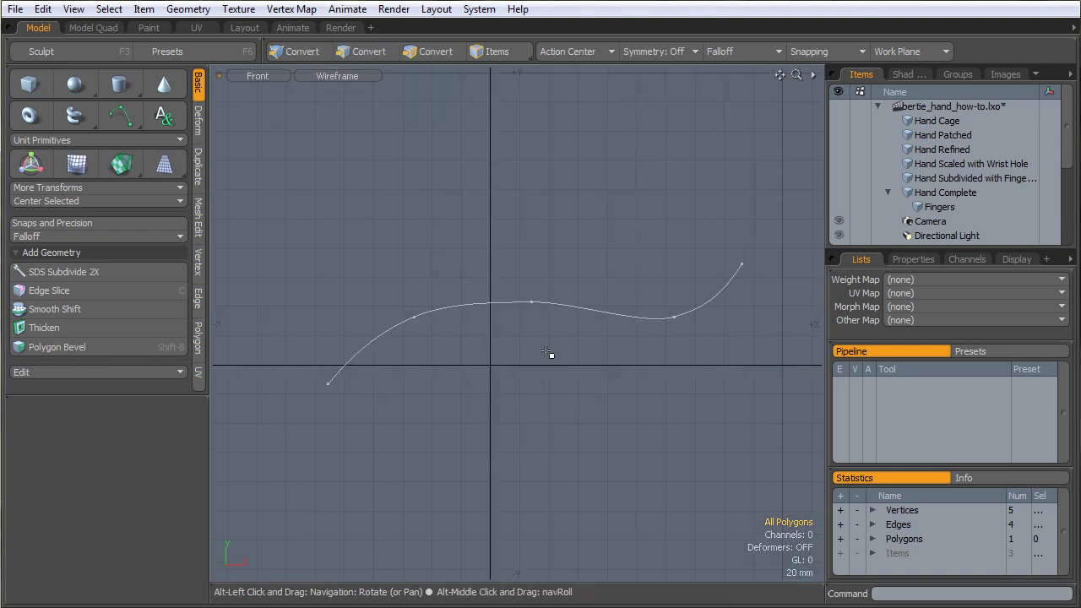
key("t")
left_click(526, 303)
left_click_drag(531, 303, 534, 299)
left_click_drag(642, 324, 640, 321)
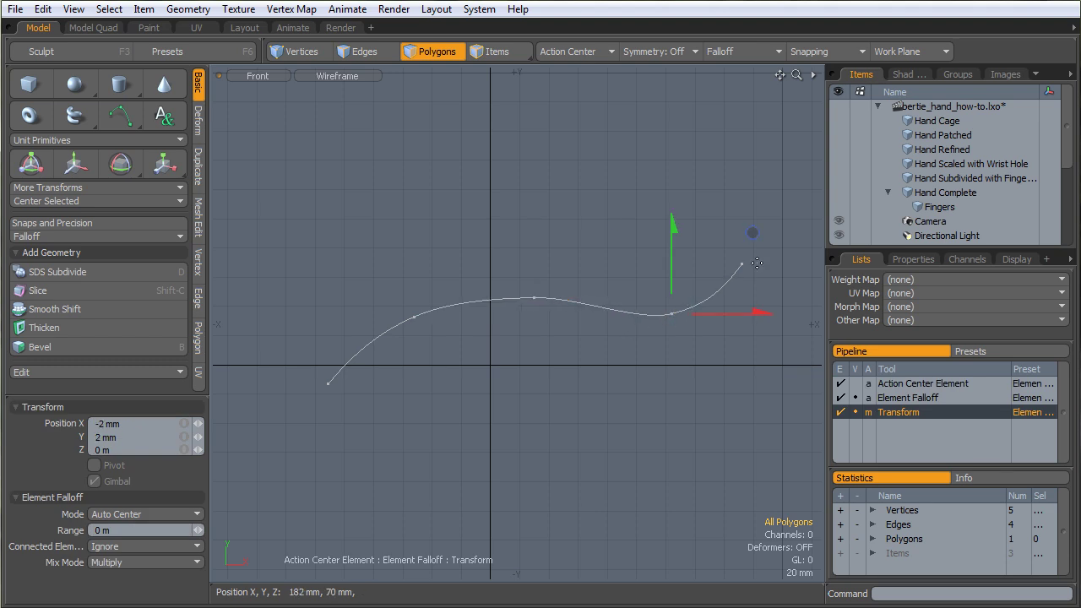
left_click_drag(740, 263, 747, 260)
key("space")
Back in Perspective view, clone the curve into a row of three parallel curves along the Z axis
key("ctrl+space")
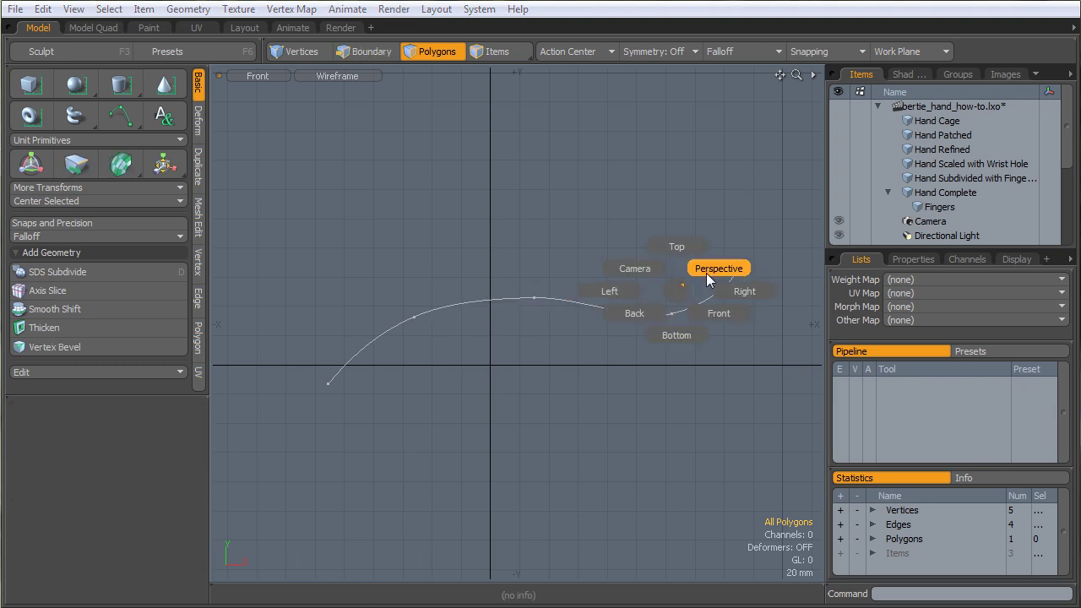
left_click(709, 278)
mouse_move(545, 349)
left_mouse_down("alt")
mouse_move(467, 374)
mouse_move(388, 360)
mouse_move(426, 337)
left_mouse_up("alt")
key("alt+d")
left_click(427, 369)
left_click(422, 334)
mouse_move(510, 360)
left_mouse_down("alt")
mouse_move(456, 342)
mouse_move(557, 355)
left_mouse_up("alt")
key("space")
mouse_move(520, 412)
left_mouse_down("alt")
mouse_move(588, 422)
mouse_move(637, 363)
left_mouse_up("alt")
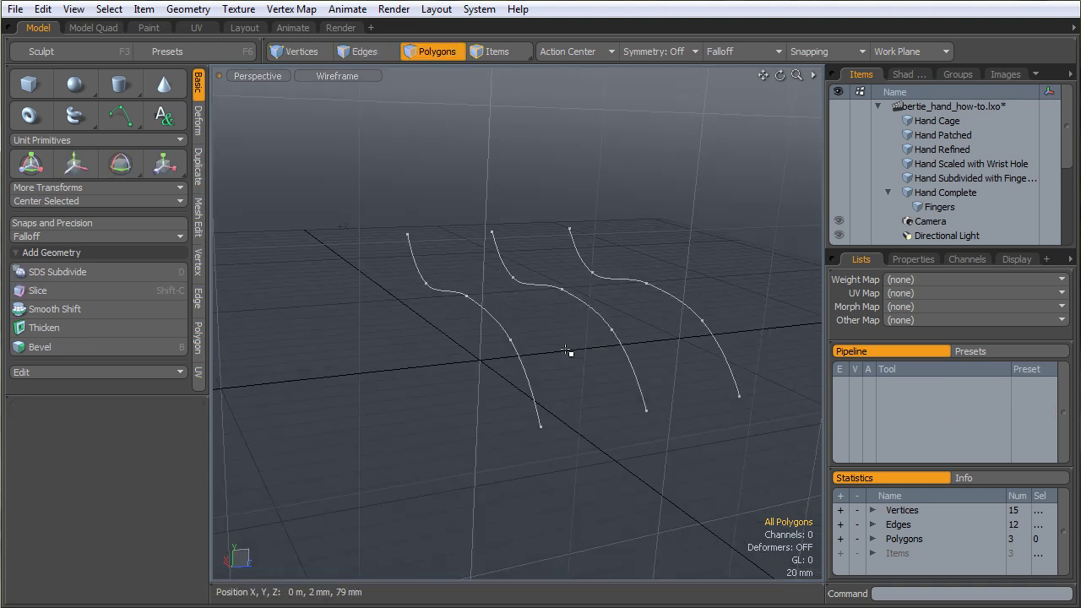
Draw a separate three-point curve crossing near the upper ends of the three parallel curves
key("1")
left_click_drag(567, 351, 487, 204, "alt")
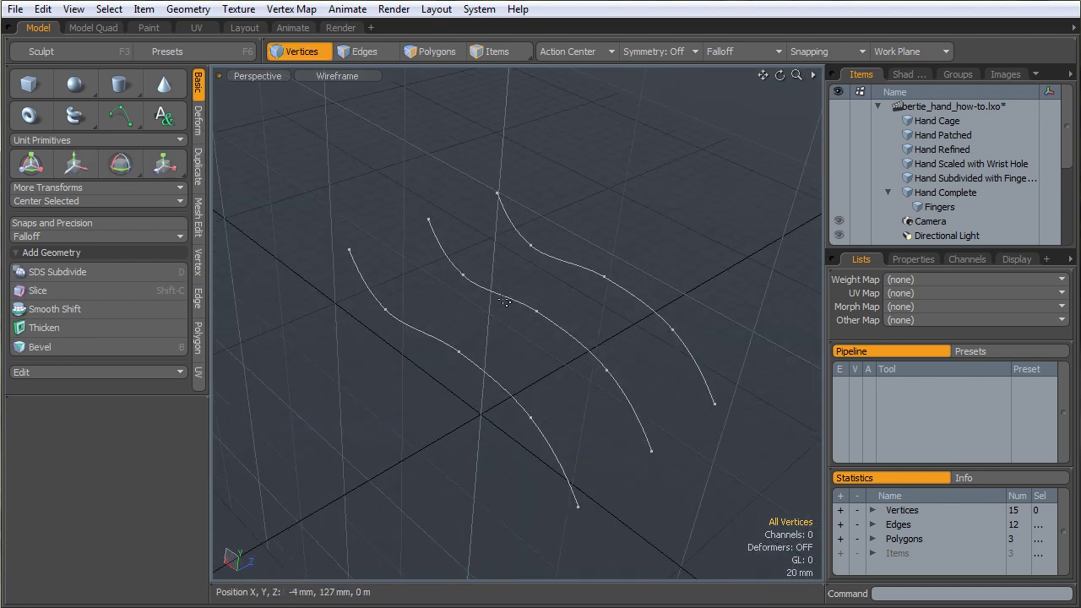
left_click_drag(509, 341, 419, 340, "alt")
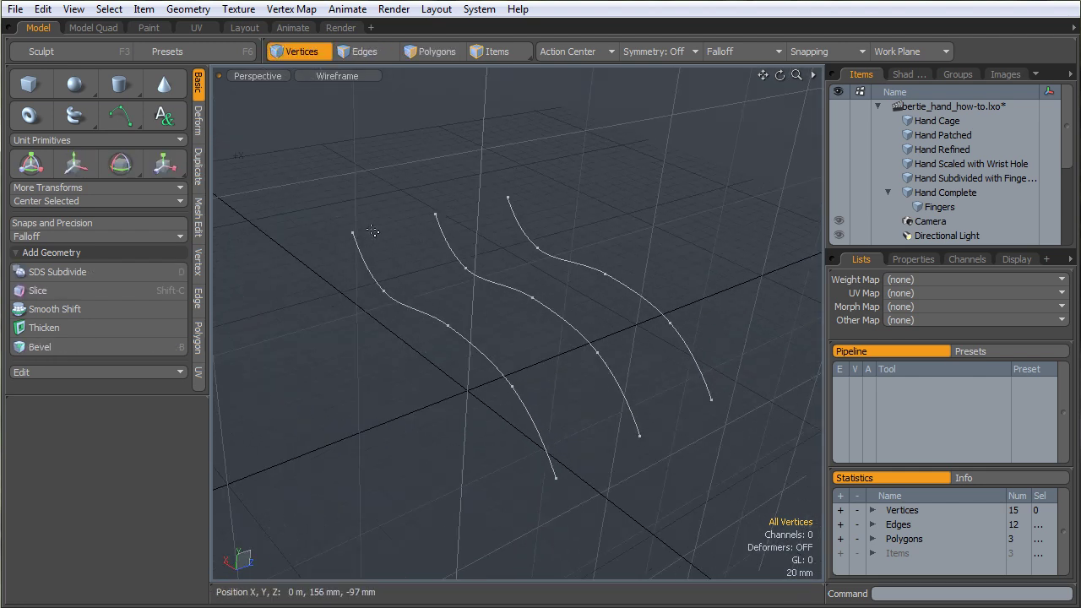
left_click_drag(420, 220, 395, 259, "alt")
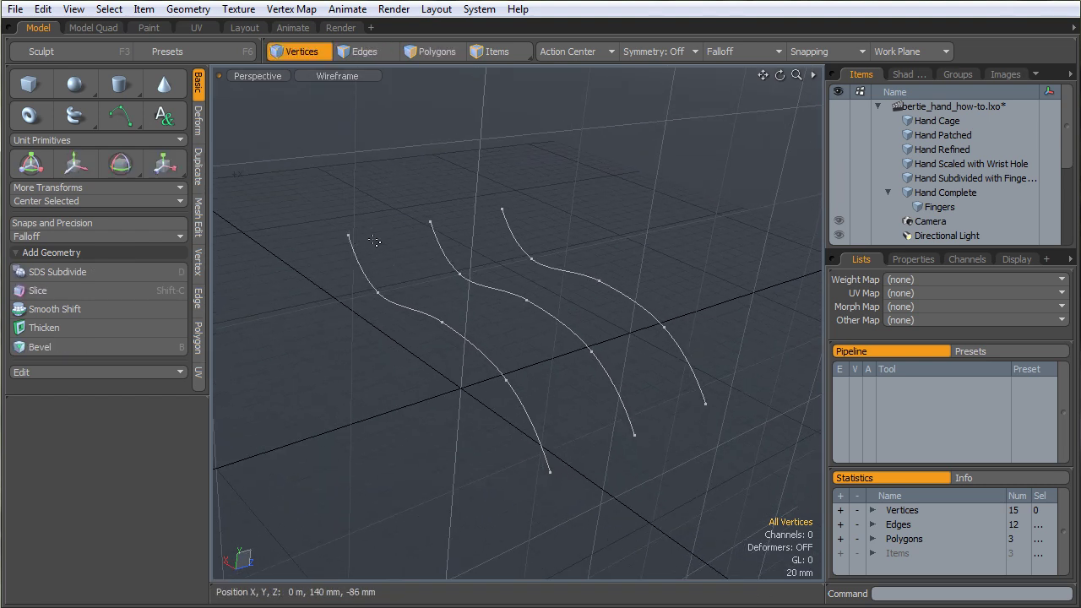
left_click(120, 116)
left_click(366, 236)
left_click(462, 213)
key("space")
Join the cross curve's first and middle points to the upper end vertices of the first and middle curves
left_click_drag(463, 212, 510, 343, "alt")
left_click(387, 252)
left_click(339, 237, "shift")
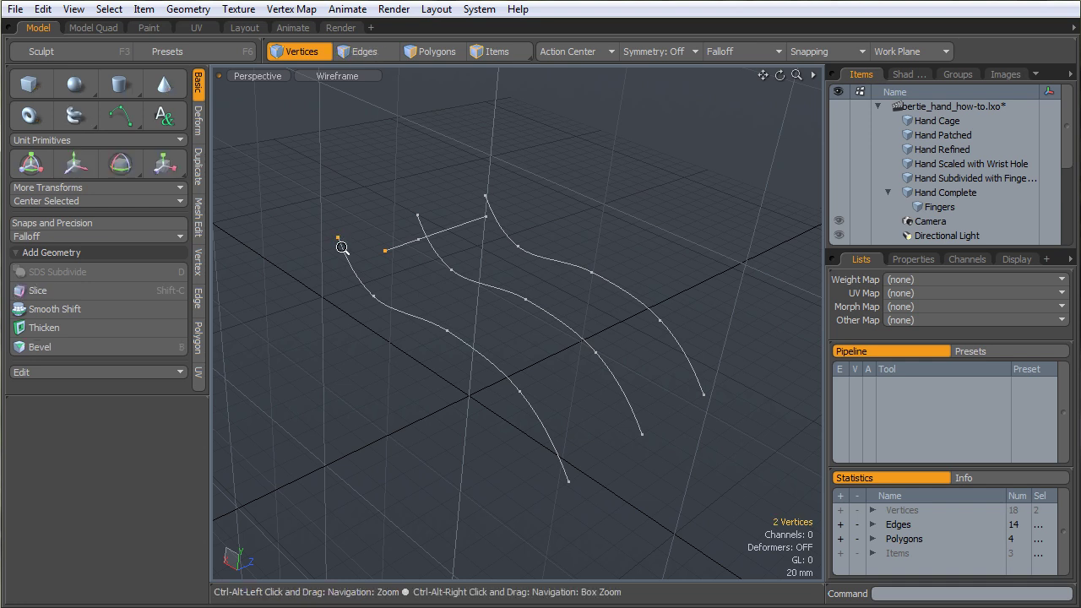
key("ctrl+j")
key("Return")
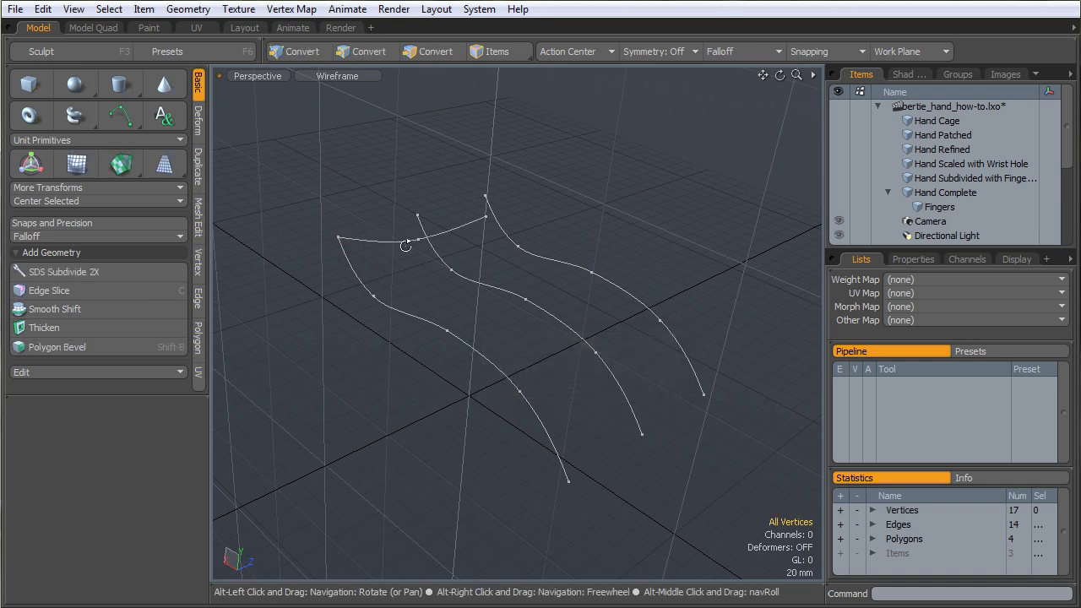
left_click(419, 240)
left_click(417, 216, "shift")
key("ctrl+j")
key("Return")
Delete the joined cross curve, keeping the three parallel curves
key("2")
key("3")
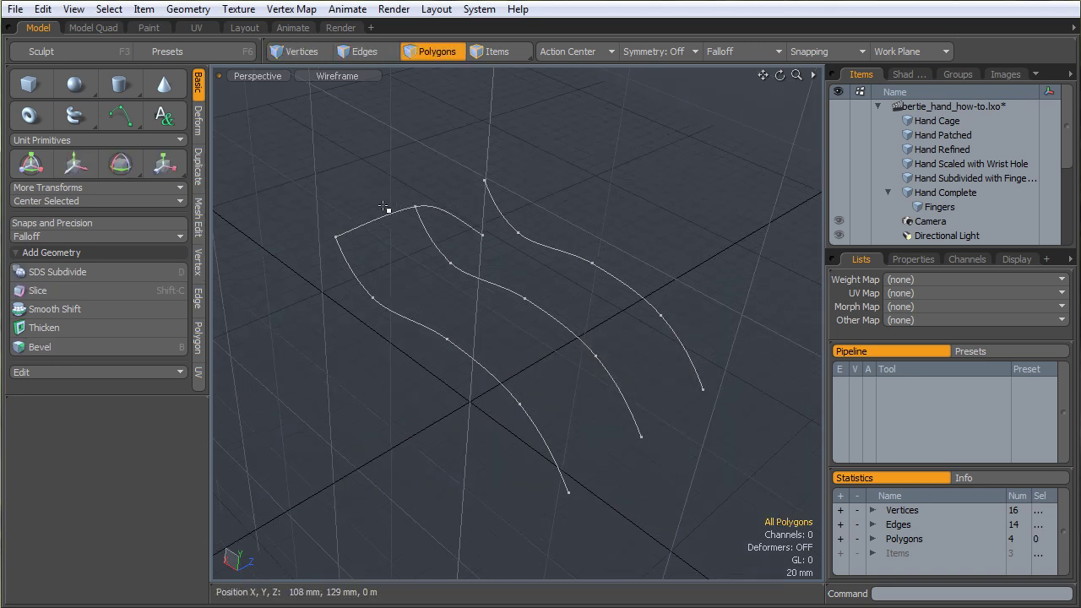
left_click(390, 221)
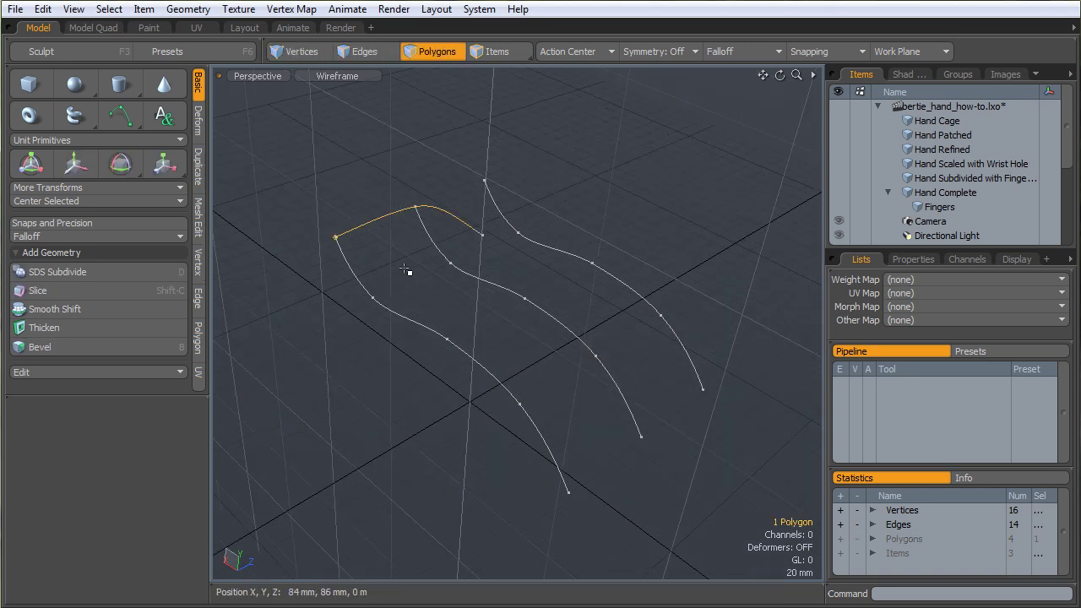
key("Delete")
Create a curve through the upper end vertices of the three parallel curves
key("1")
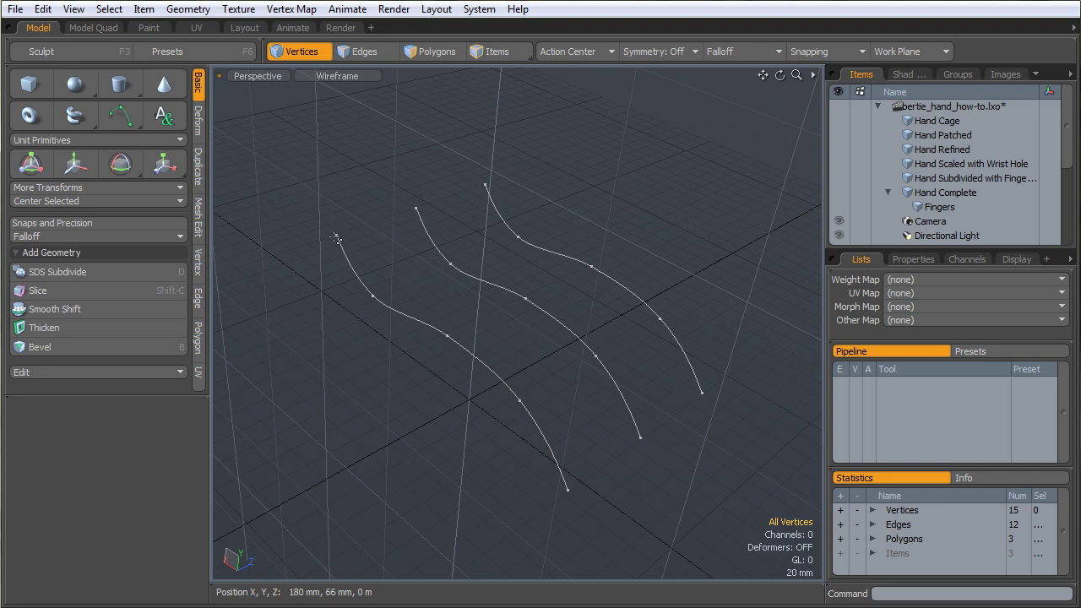
left_click_drag(338, 236, 480, 185)
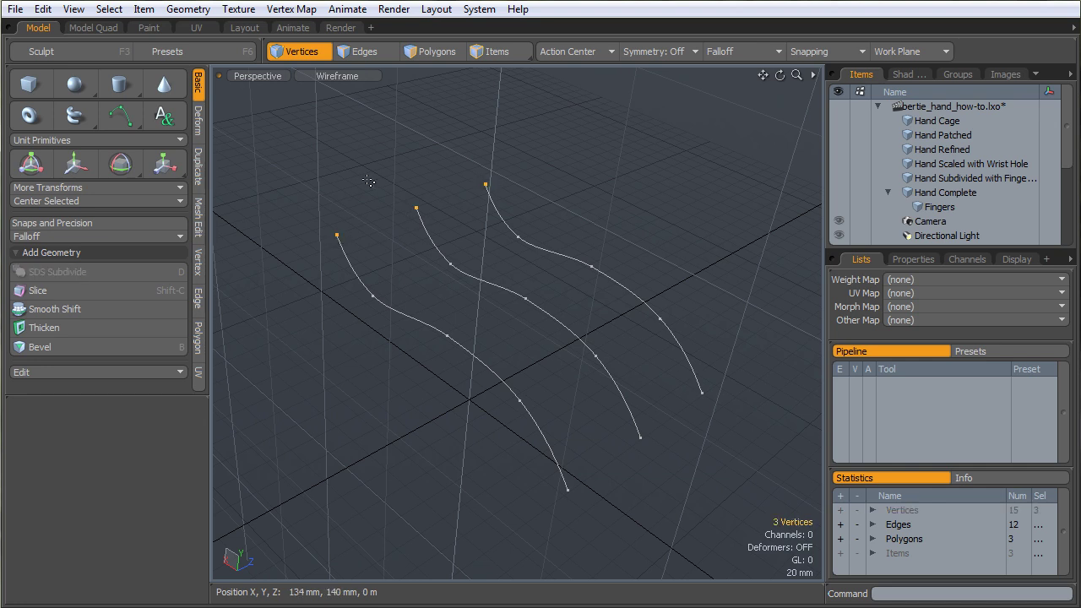
key("ctrl+p")
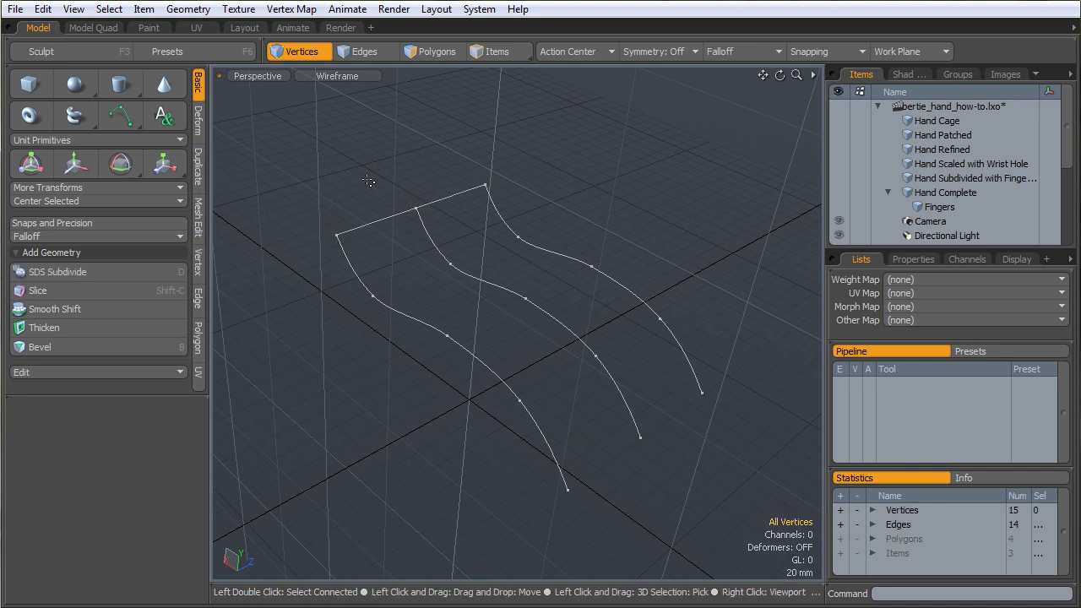
Create a curve through the middle vertices of the three parallel curves
left_click_drag(651, 379, 569, 379, "alt")
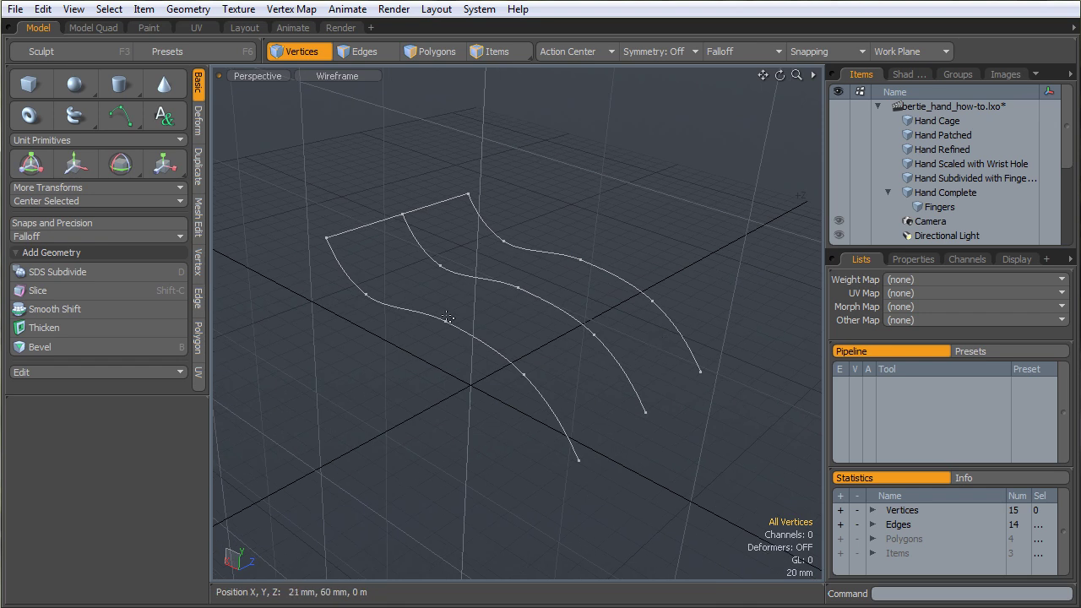
left_click_drag(432, 291, 479, 331, "alt")
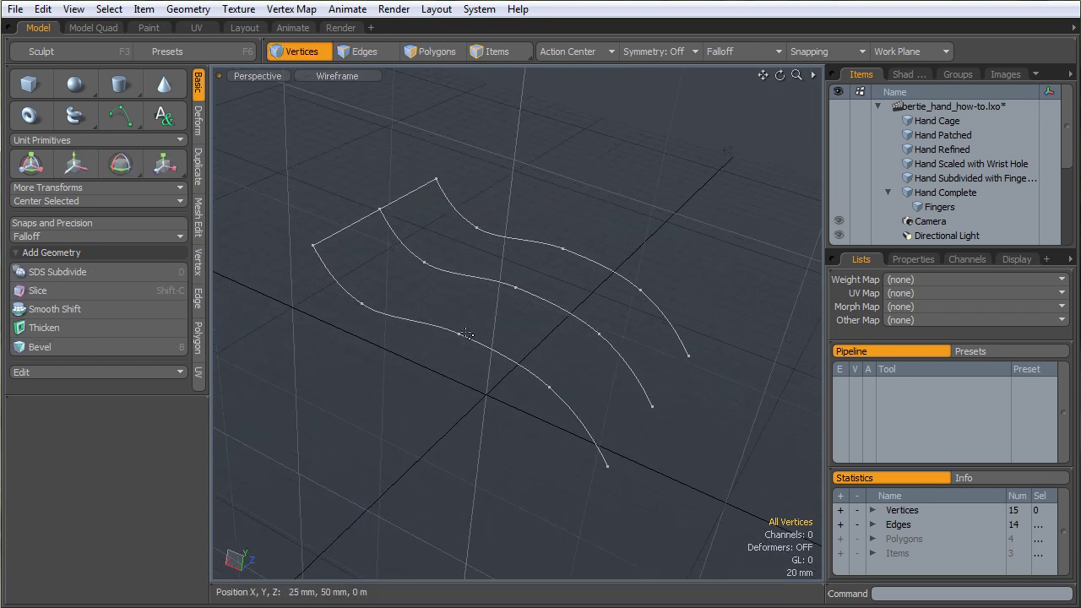
left_click(458, 334, "shift")
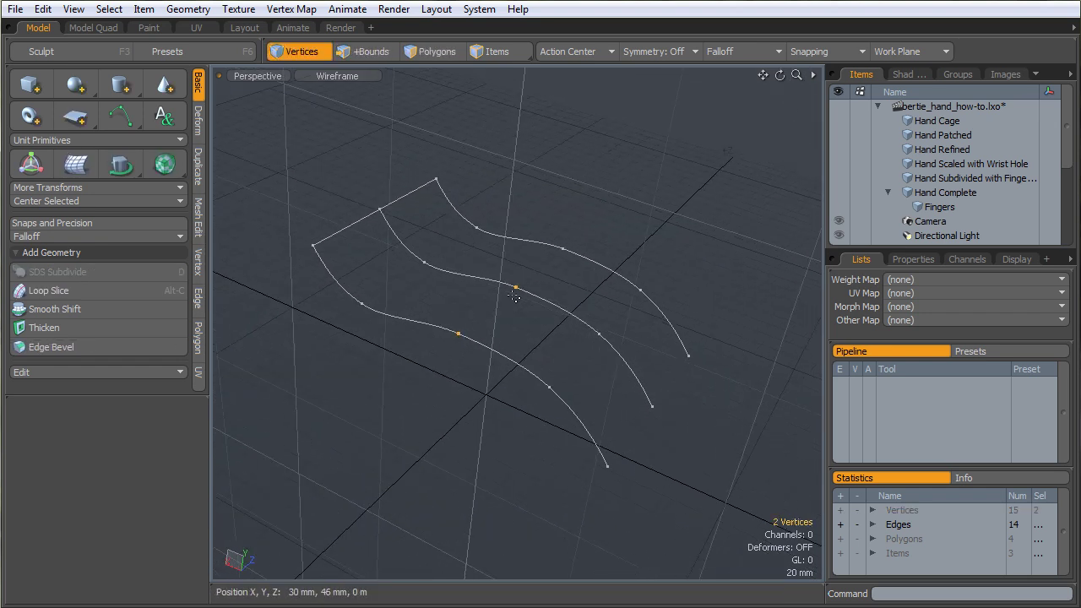
left_click(563, 251, "shift")
key("p")
Create a curve through the lower end vertices of the three parallel curves
left_click_drag(584, 264, 598, 454, "alt")
left_click(603, 457)
key("p")
left_click_drag(688, 405, 667, 433, "alt")
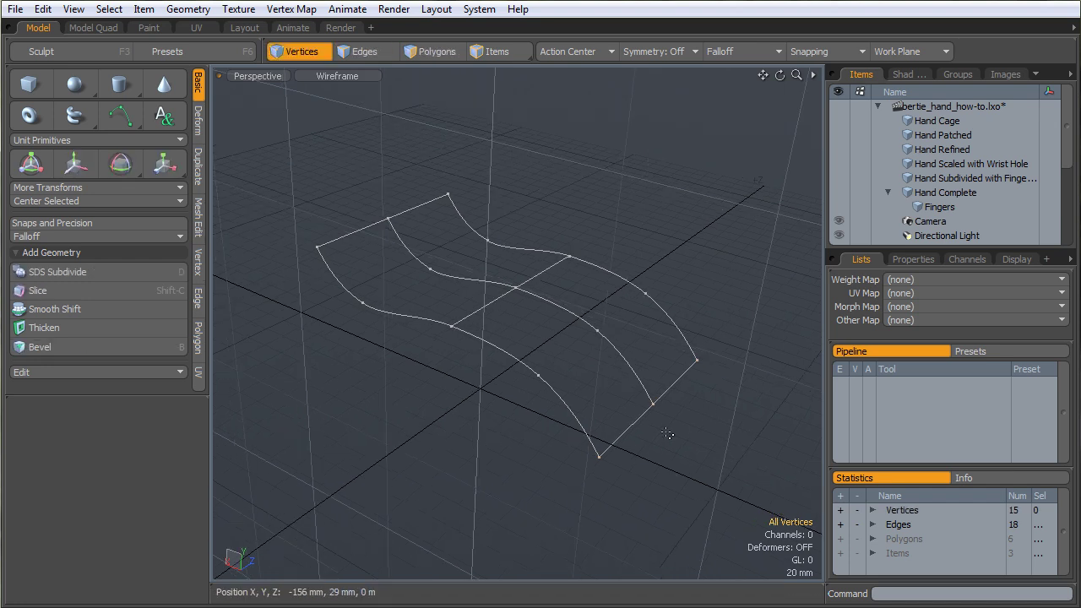
Switch to edge selection and examine the network of parallel and cross curves from several angles
left_click_drag(632, 454, 603, 448, "alt")
left_click_drag(575, 378, 545, 380, "alt")
key("1")
key("2")
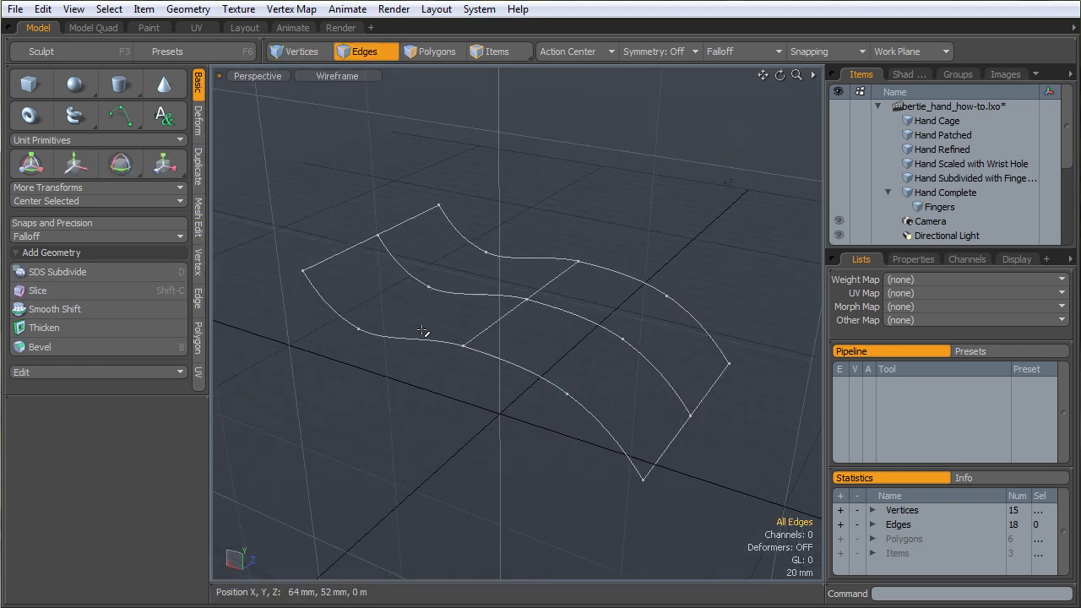
left_click_drag(454, 333, 472, 255, "alt")
left_click_drag(515, 297, 526, 396, "alt")
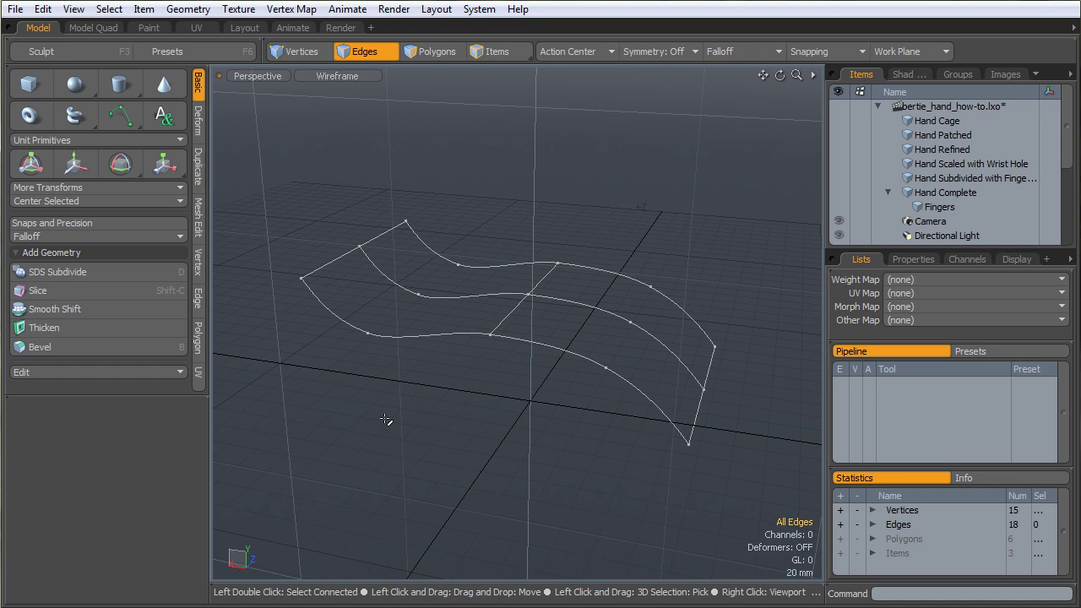
mouse_move(535, 363)
left_mouse_down("alt")
mouse_move(518, 366)
mouse_move(553, 365)
left_mouse_up("alt")
left_click_drag(553, 365, 682, 444, "ctrl+alt")
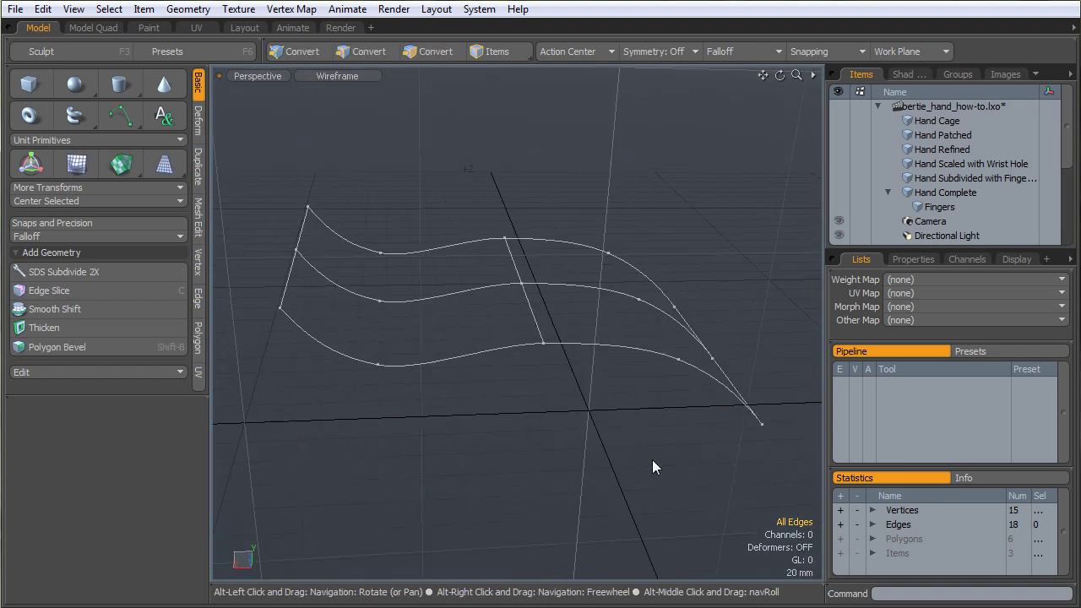
left_click_drag(652, 466, 591, 434, "alt")
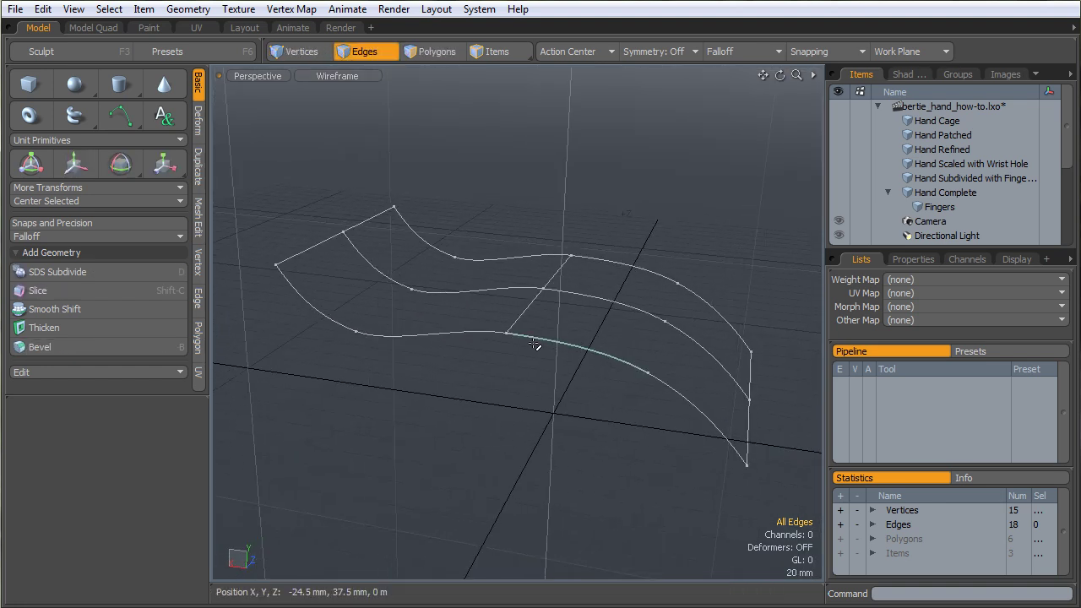
left_click_drag(516, 374, 328, 283, "alt")
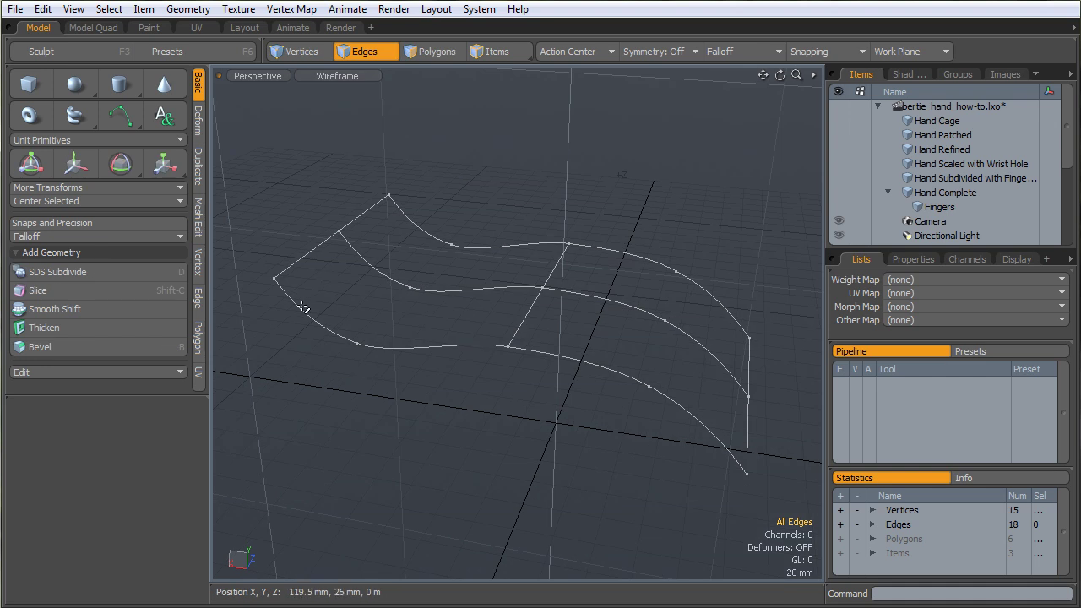
Start the Patch Curves tool on the curve network
right_click(117, 118)
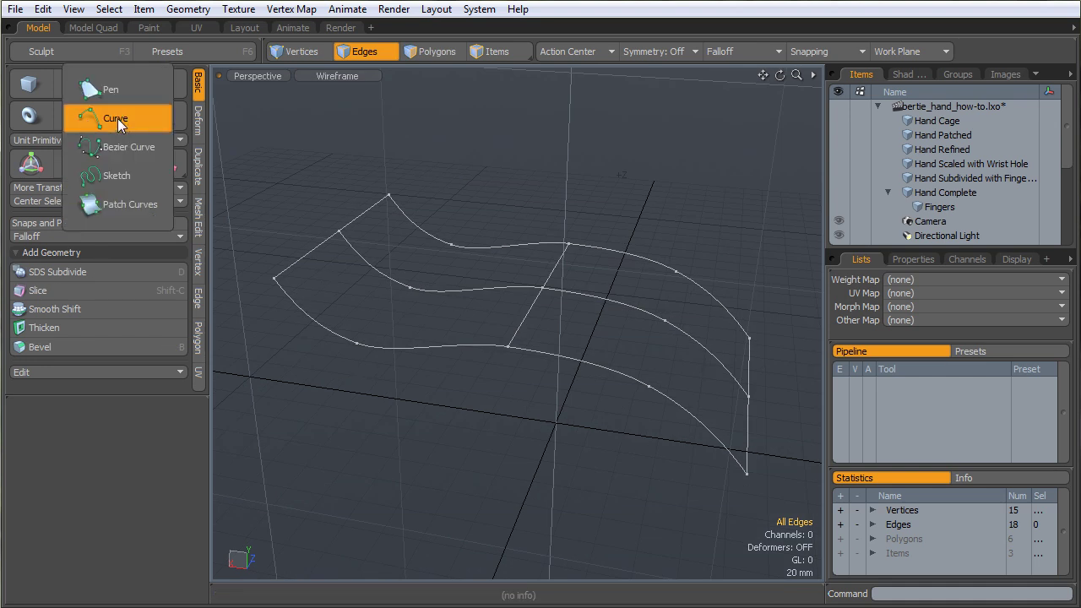
left_click(117, 207)
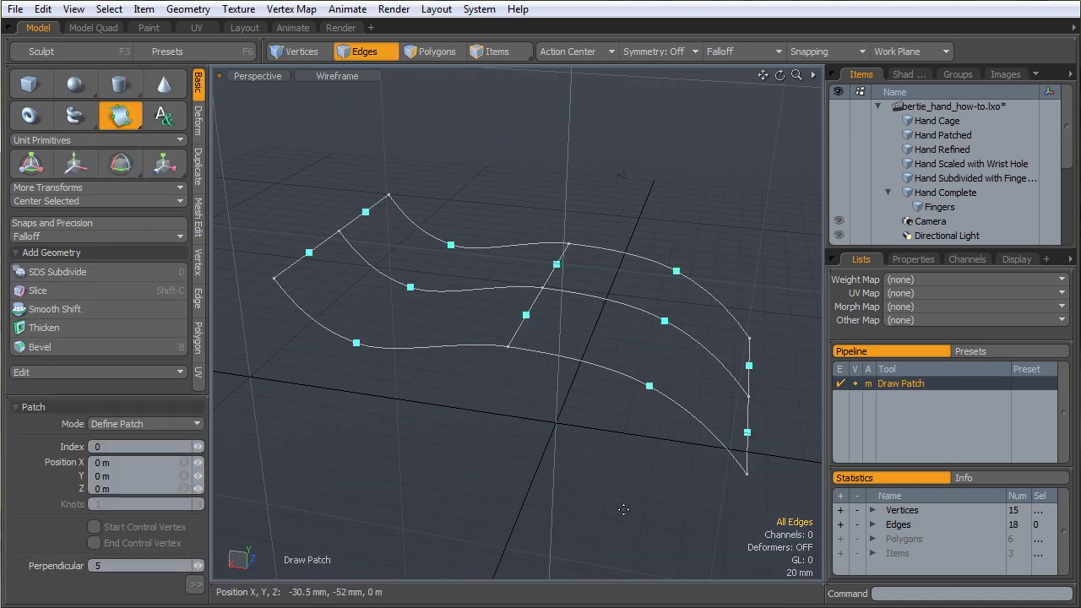
left_click_drag(629, 449, 558, 354, "alt")
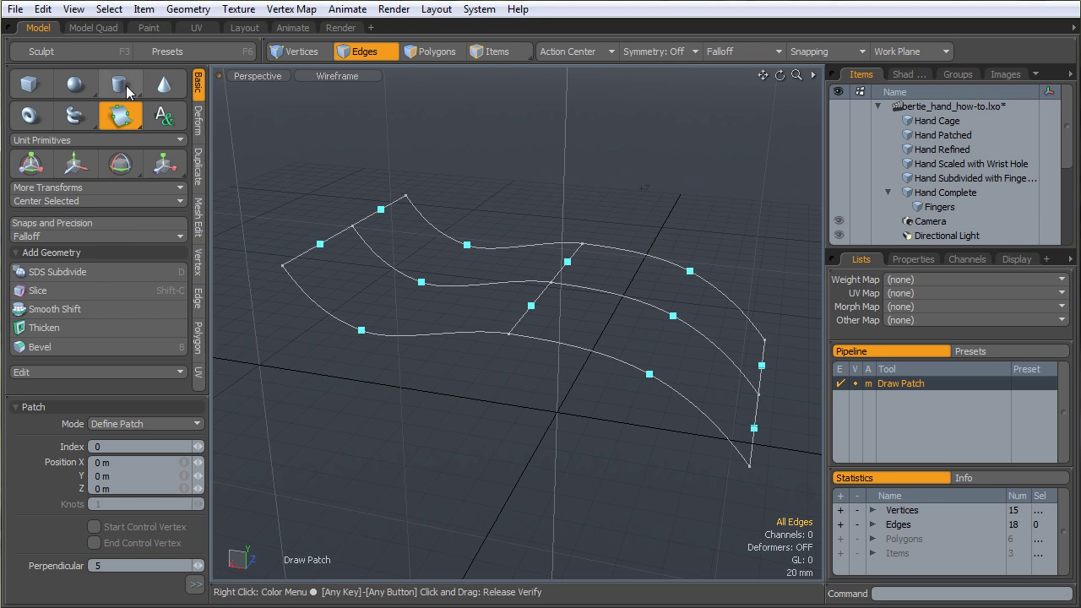
mouse_move(119, 118)
left_mouse_down()
mouse_move(95, 111)
mouse_move(105, 6)
mouse_move(95, 85)
mouse_move(128, 115)
left_mouse_up()
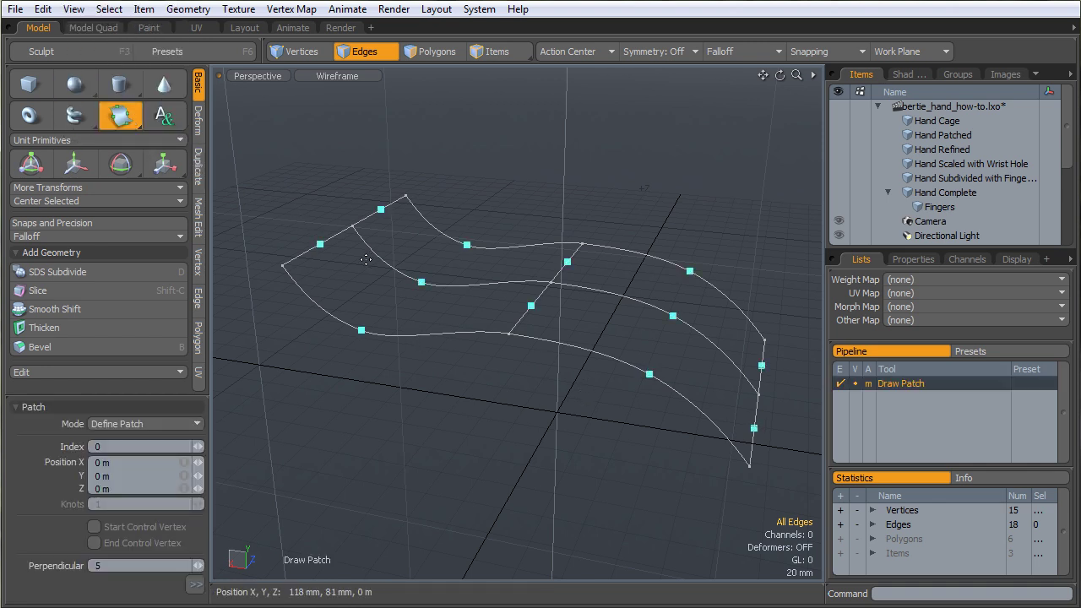
left_click_drag(593, 393, 576, 393, "alt")
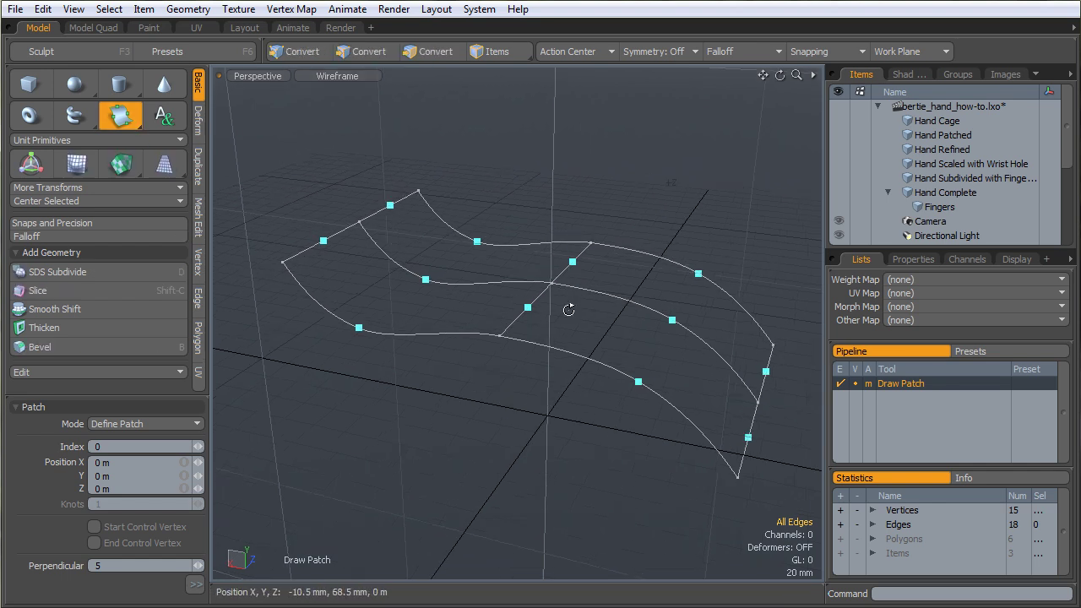
left_click_drag(569, 342, 562, 357, "alt")
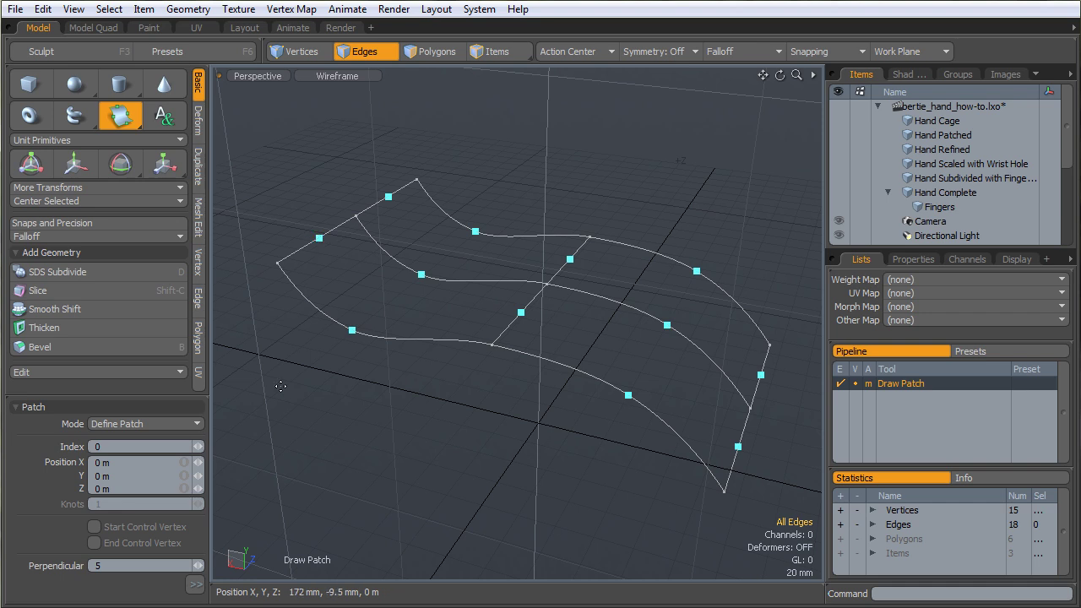
Reveal more of the patch tool's settings and choose the Define Patch mode
left_click_drag(142, 394, 141, 317)
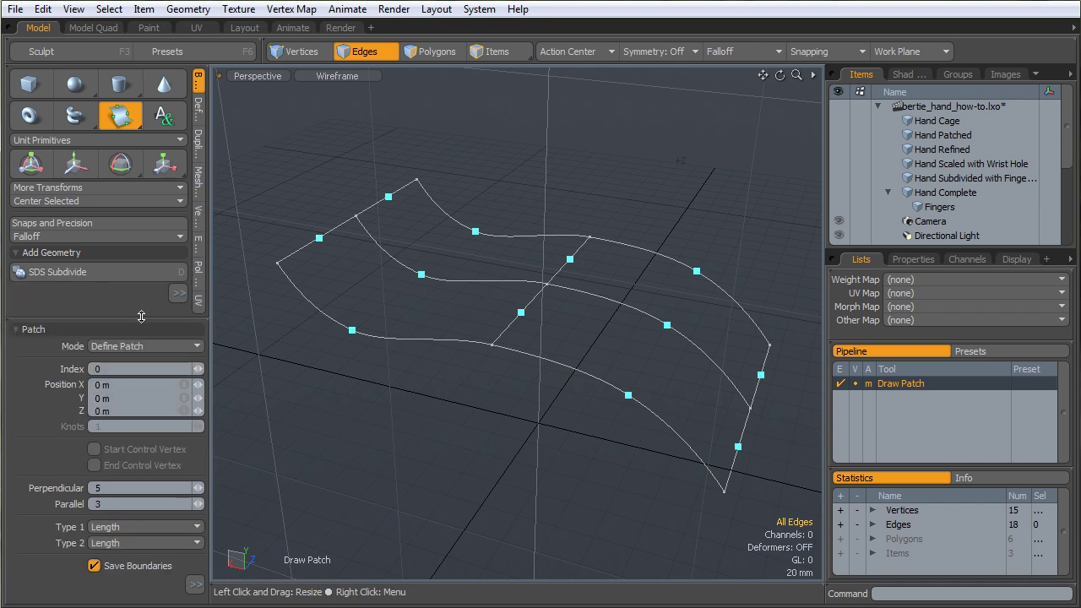
left_click(142, 326)
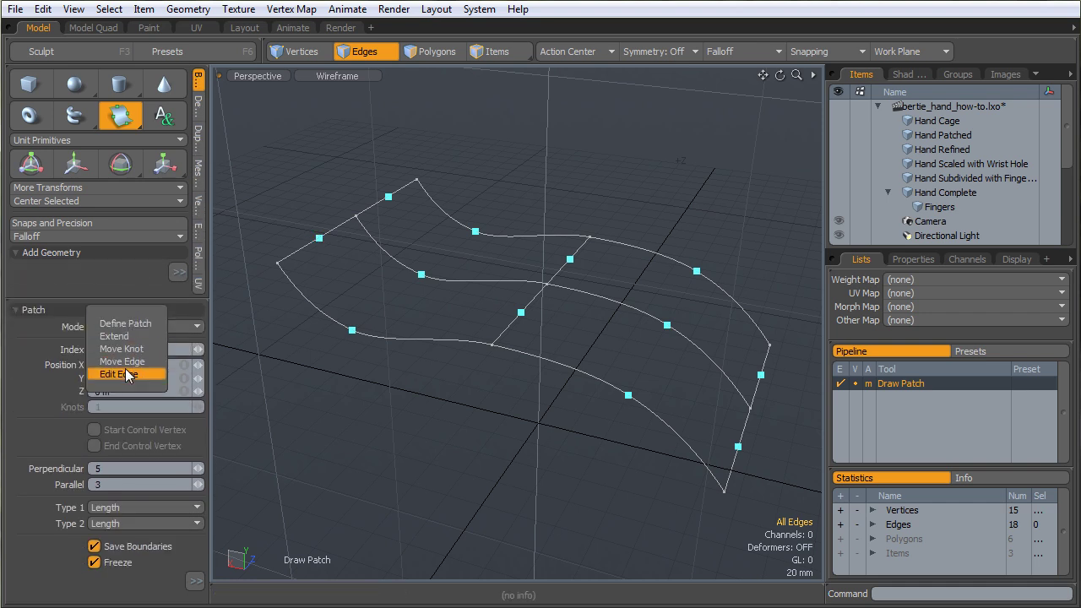
left_click(135, 324)
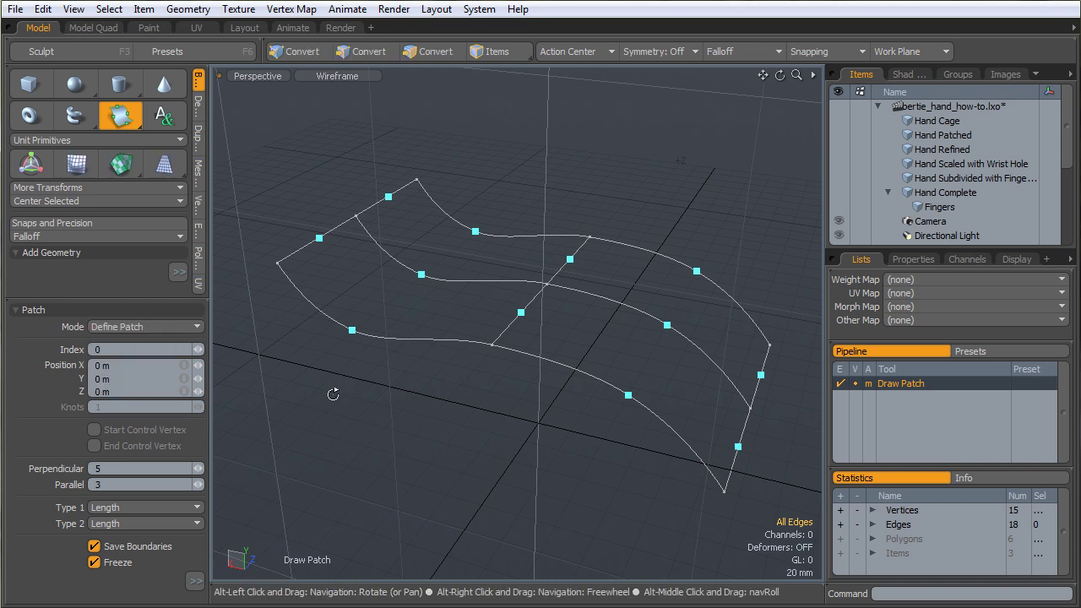
Define a patch across the four curve segments bounding the upper cell between the first and middle parallel curves
left_click_drag(331, 425, 402, 396, "alt")
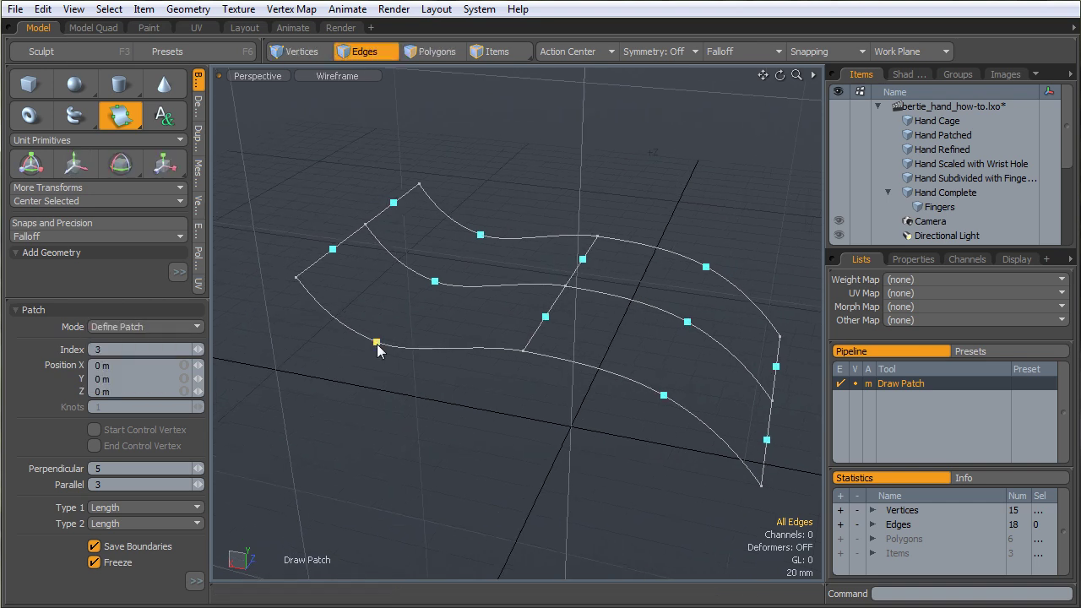
left_click(333, 249)
left_click(434, 282)
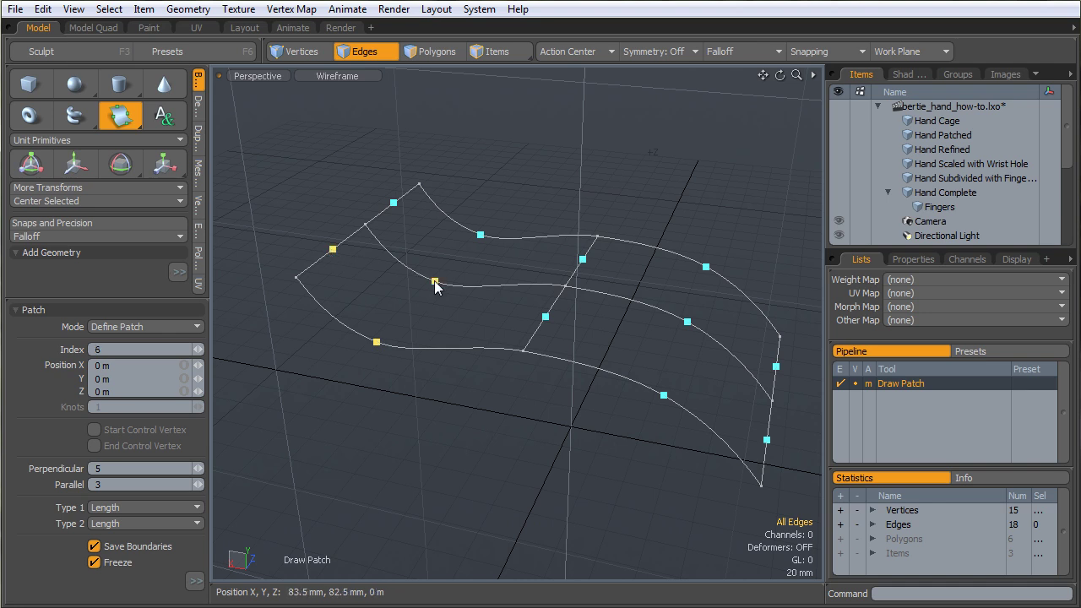
left_click(545, 317)
left_click_drag(555, 386, 497, 342, "alt")
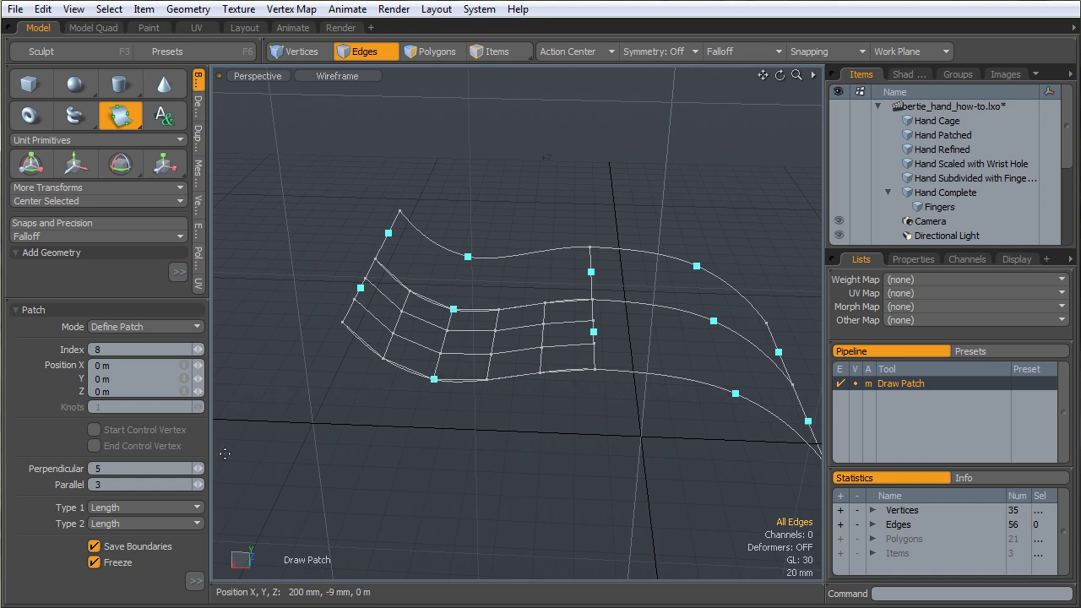
left_click(118, 549)
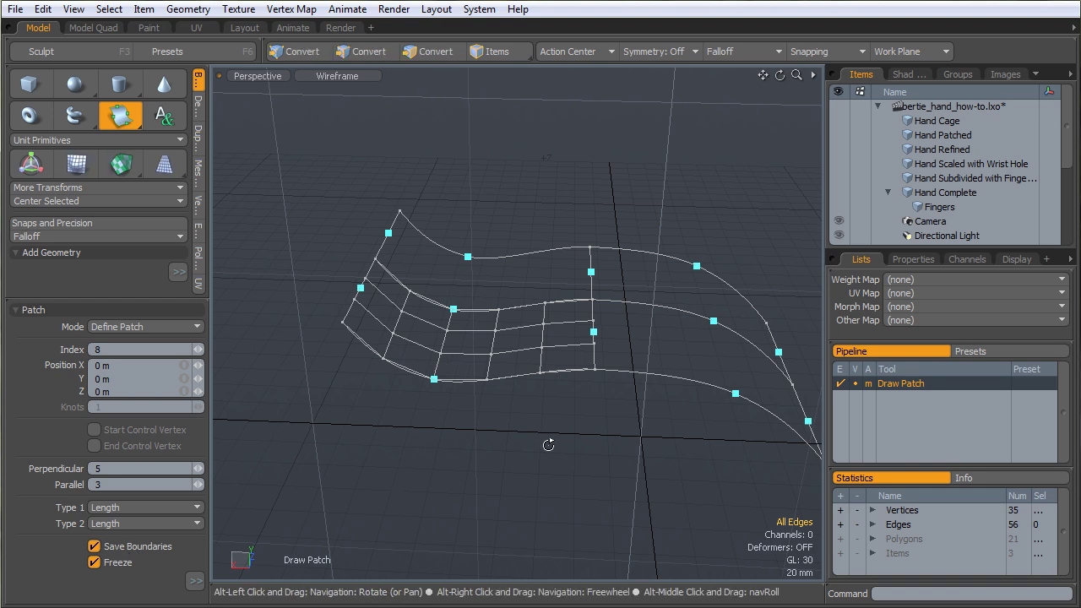
left_click(94, 563)
left_click(94, 562)
left_click_drag(459, 430, 439, 422, "alt")
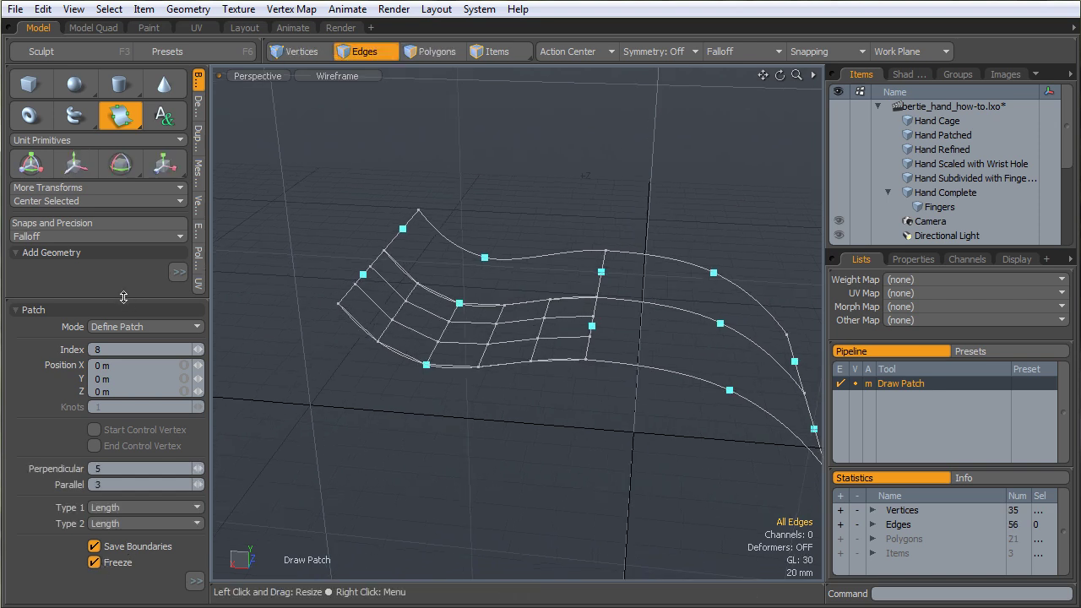
Display the model shaded and enable Flip so the patch's polygons face the opposite way
left_click_drag(125, 297, 123, 255)
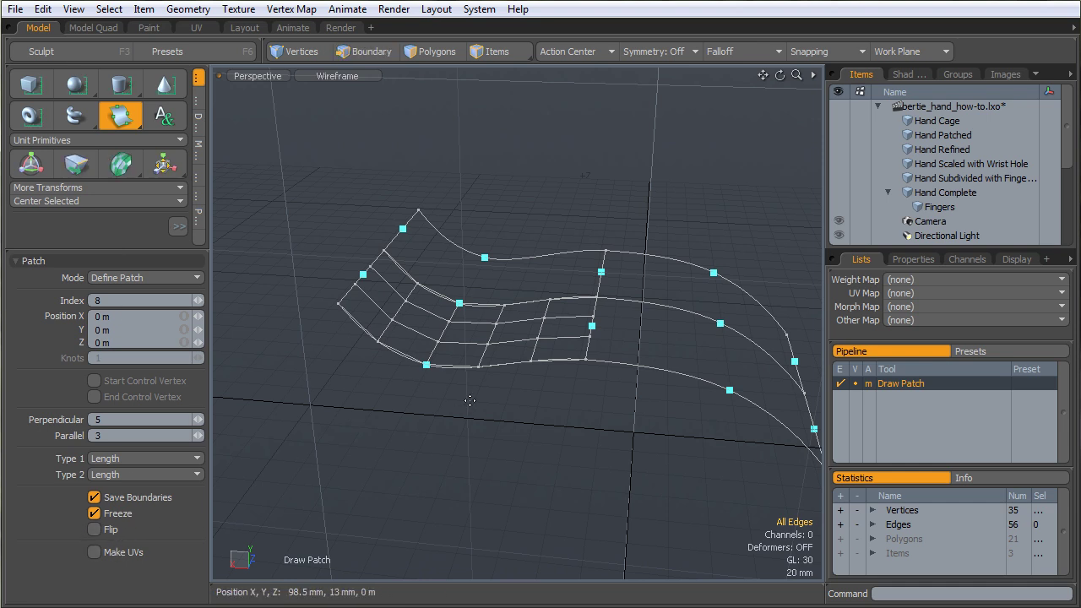
key("ctrl+2")
left_click(532, 401)
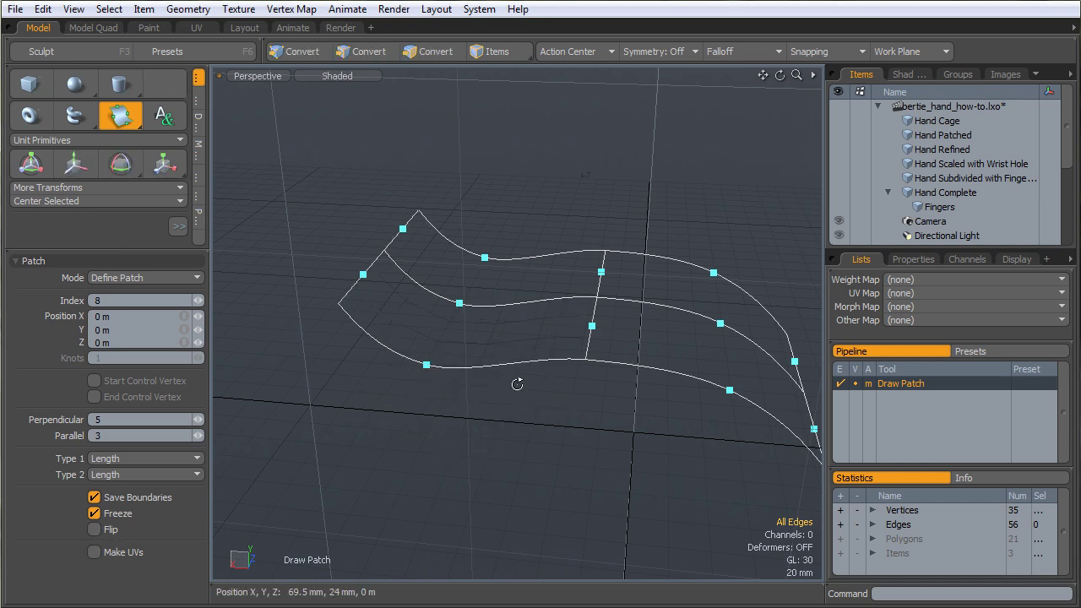
left_click(94, 530)
mouse_move(559, 432)
left_mouse_down("alt")
mouse_move(487, 376)
mouse_move(494, 371)
left_mouse_up("alt")
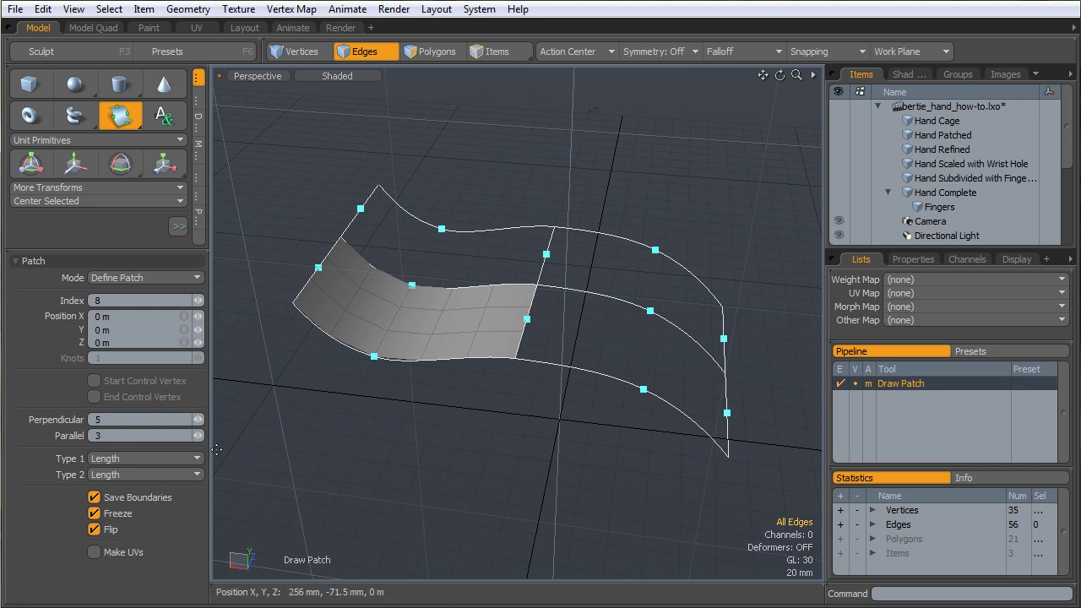
Set the patch's Perpendicular divisions to 6
left_click(201, 418)
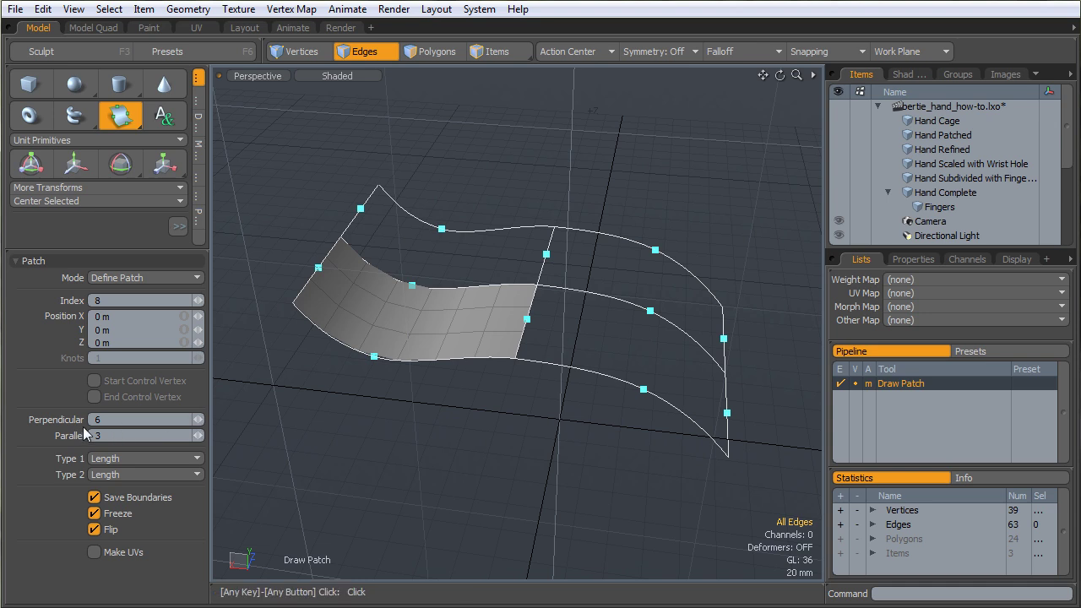
left_click_drag(454, 364, 496, 396, "alt")
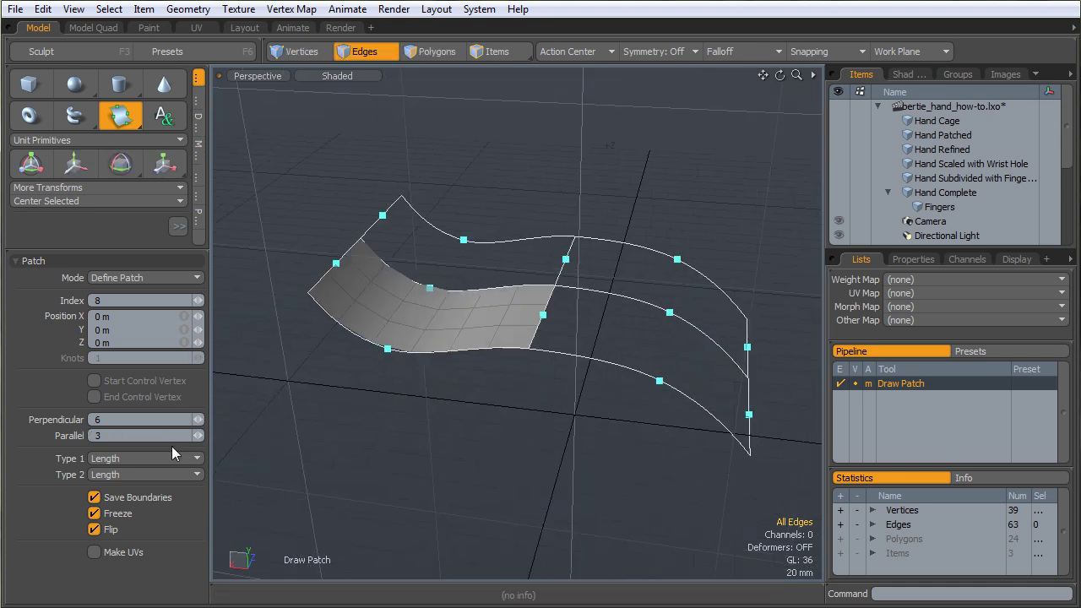
left_click(200, 419)
left_click(196, 422)
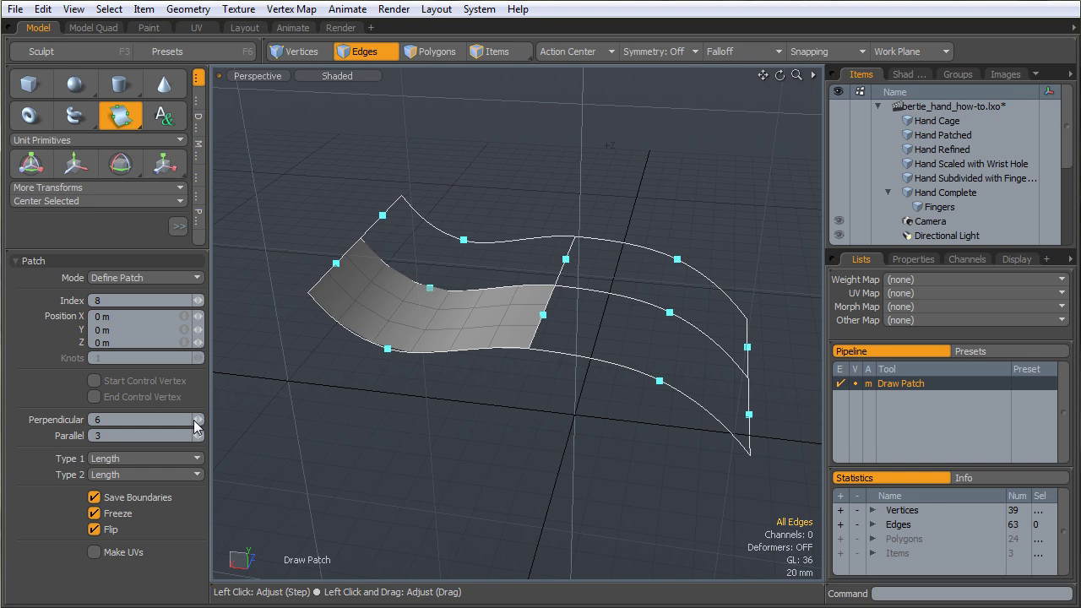
left_click_drag(338, 437, 290, 439, "alt")
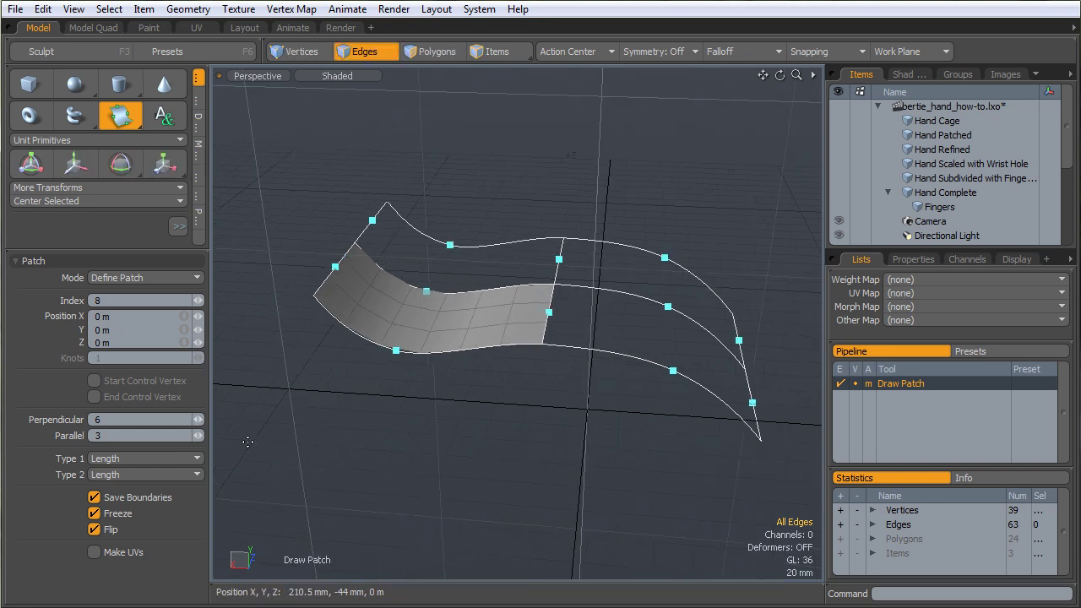
Try 4 Perpendicular divisions on the patch and restore the value to 6
left_click(196, 420)
left_click(196, 423)
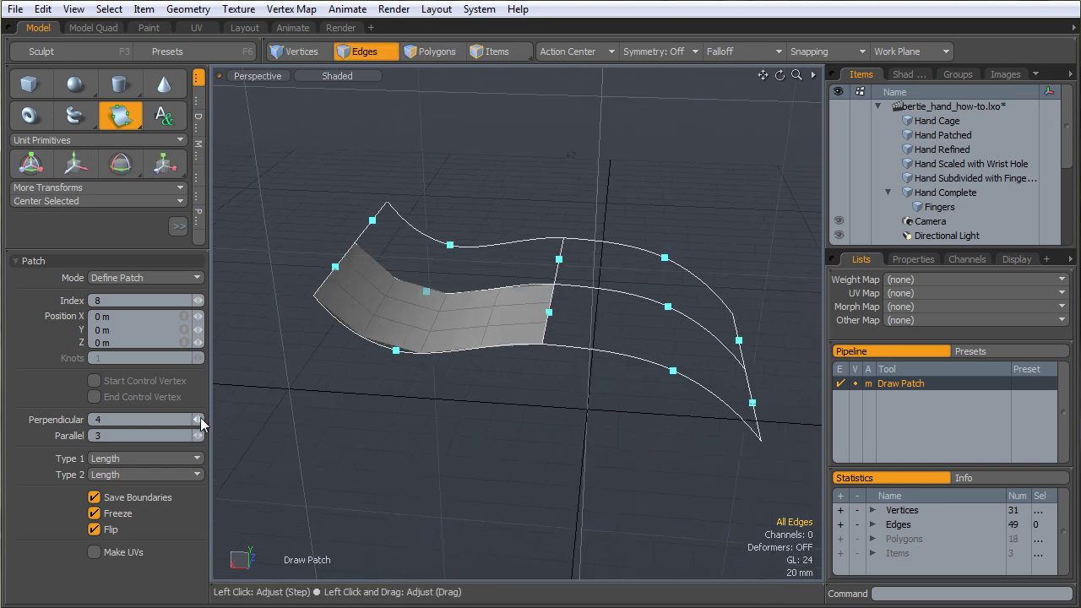
left_click_drag(474, 348, 421, 315, "alt")
left_click(200, 420)
left_click(200, 420)
left_click_drag(617, 360, 579, 385, "alt")
left_click_drag(560, 337, 549, 365, "alt")
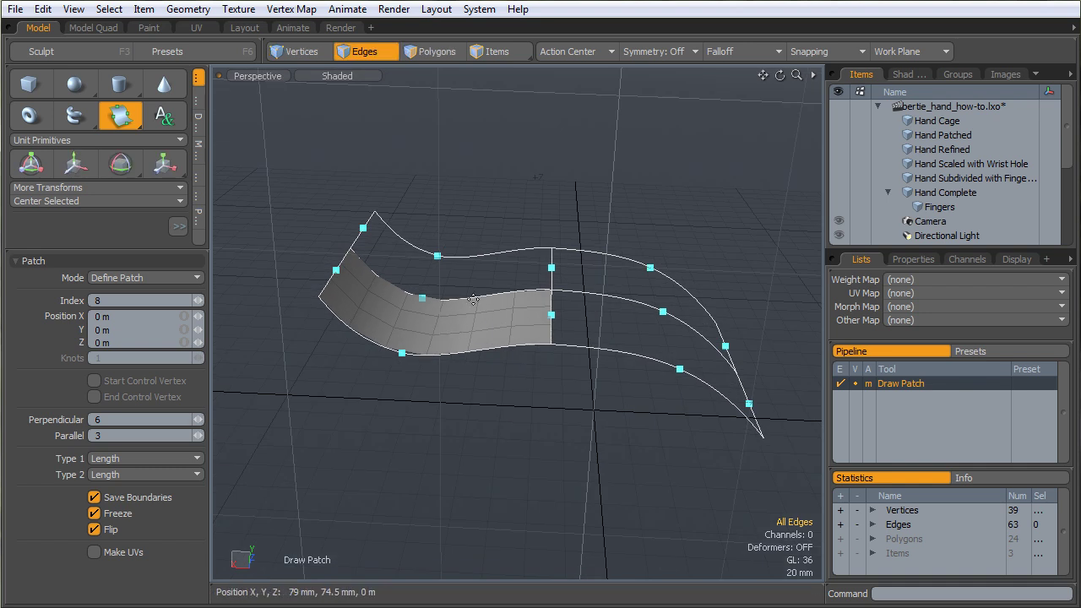
left_click_drag(511, 355, 527, 338, "alt")
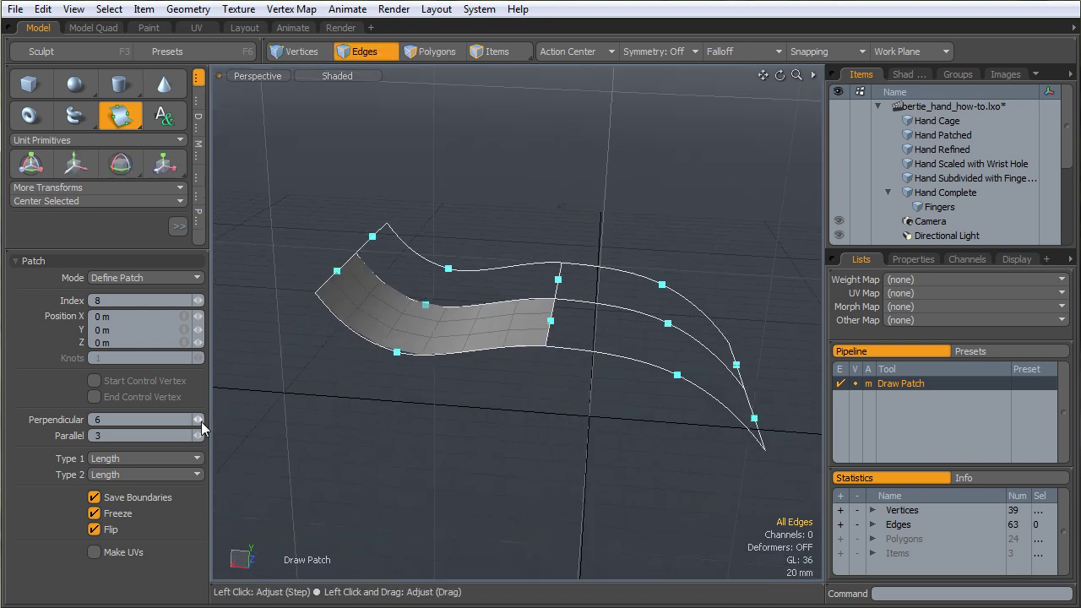
Define a second patch in the adjoining lower cell between the first and middle parallel curves
left_click_drag(450, 309, 561, 353, "alt")
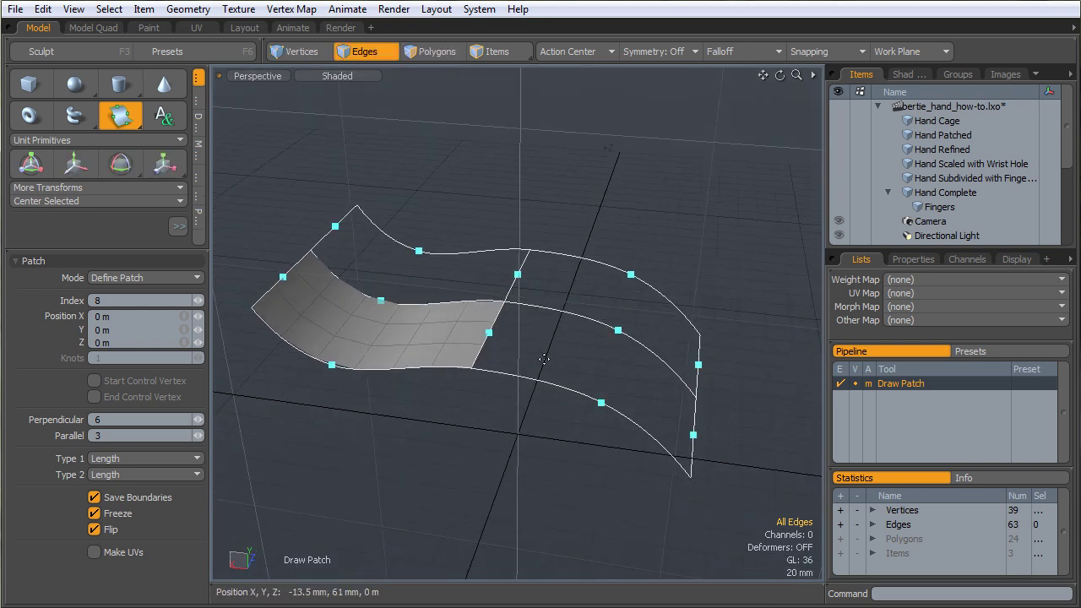
left_click(601, 403)
left_click(489, 332, "shift")
left_click_drag(676, 352, 533, 409, "alt")
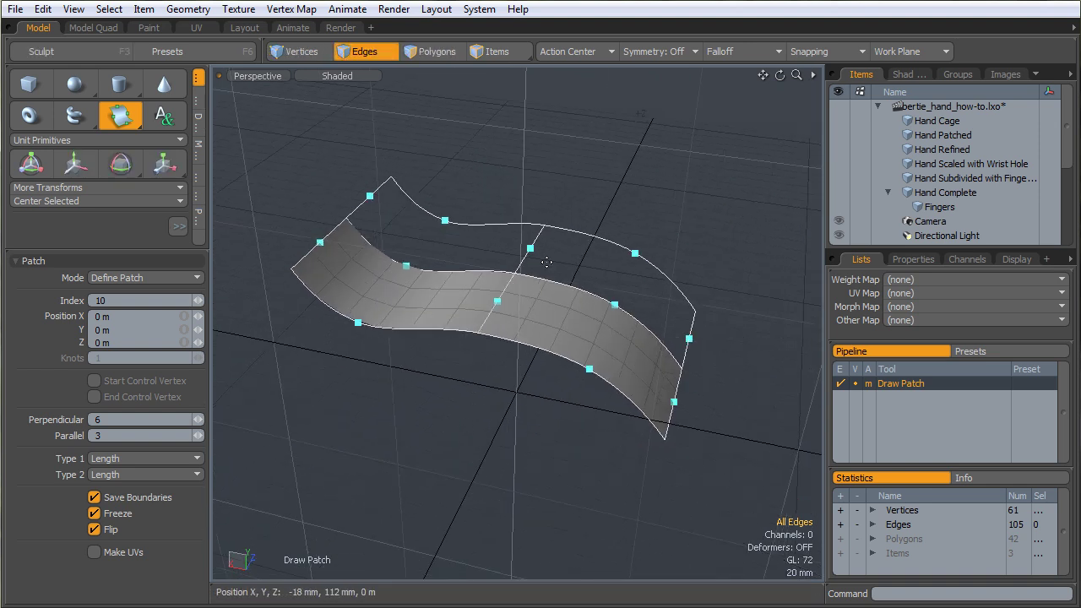
Leave the Patch tool and examine the two adjoining patches from several angles in polygon mode
key("space")
left_click_drag(584, 406, 586, 399, "alt")
key("3")
left_click_drag(662, 411, 610, 409, "alt")
left_click(606, 299)
left_click_drag(673, 373, 601, 372, "alt")
left_click_drag(509, 359, 547, 375, "alt")
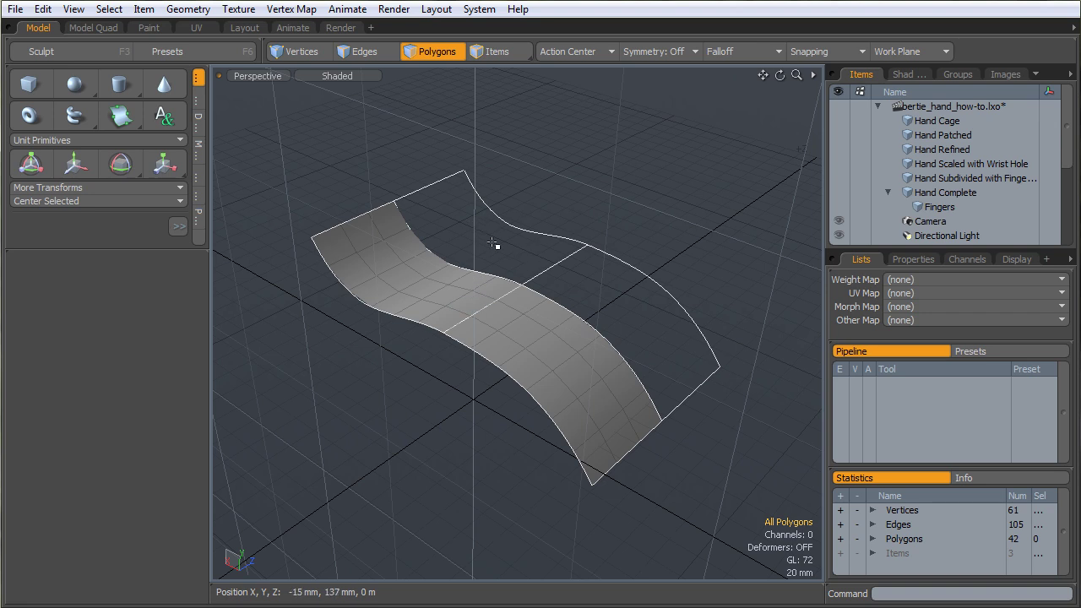
left_click_drag(518, 403, 345, 238, "alt")
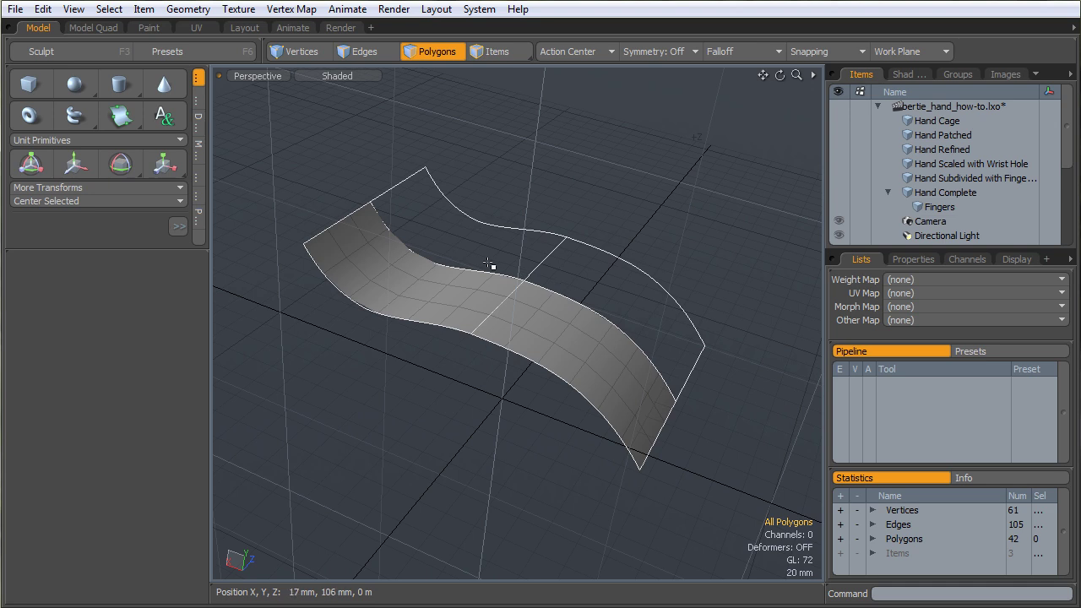
left_click_drag(585, 289, 544, 221, "alt")
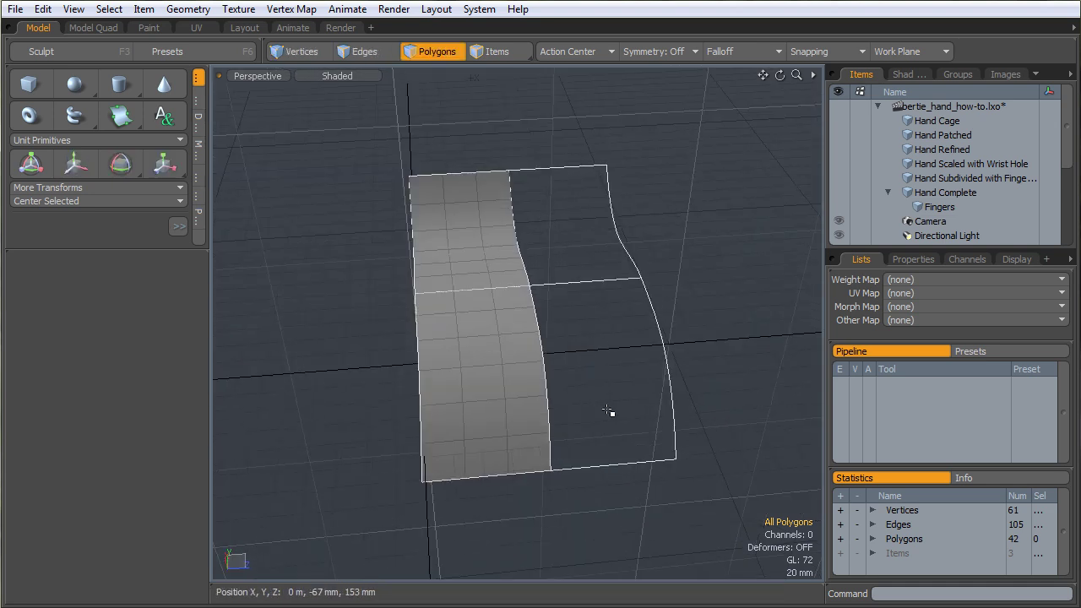
left_click_drag(592, 373, 575, 327, "alt")
left_click_drag(590, 266, 549, 405, "alt")
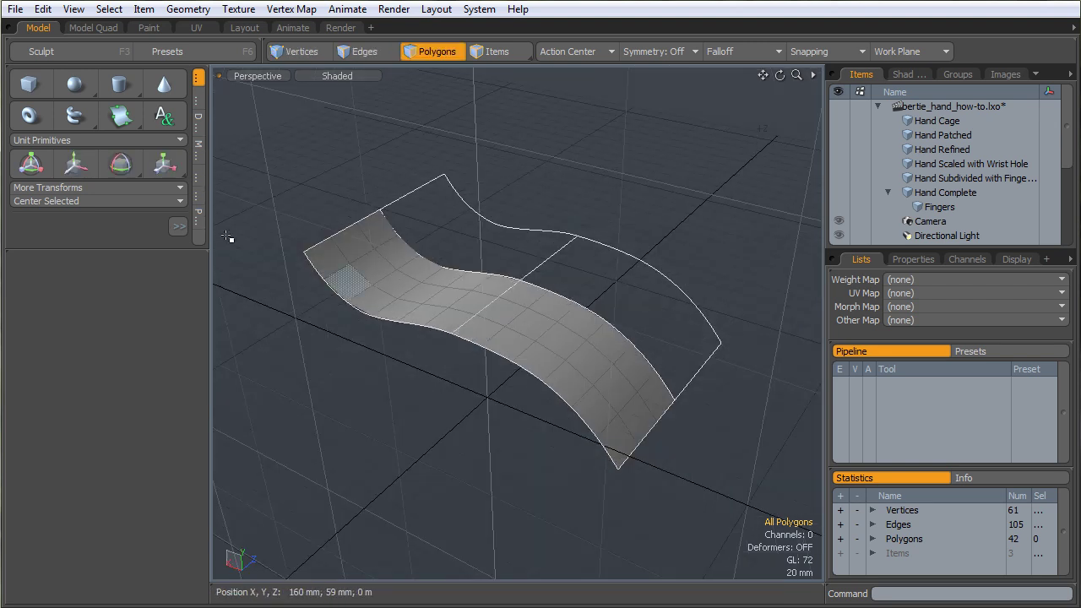
Try running the Patch tool on the already patched network, undo the result and leave the tool
left_click(120, 115)
left_click_drag(441, 340, 497, 334, "alt")
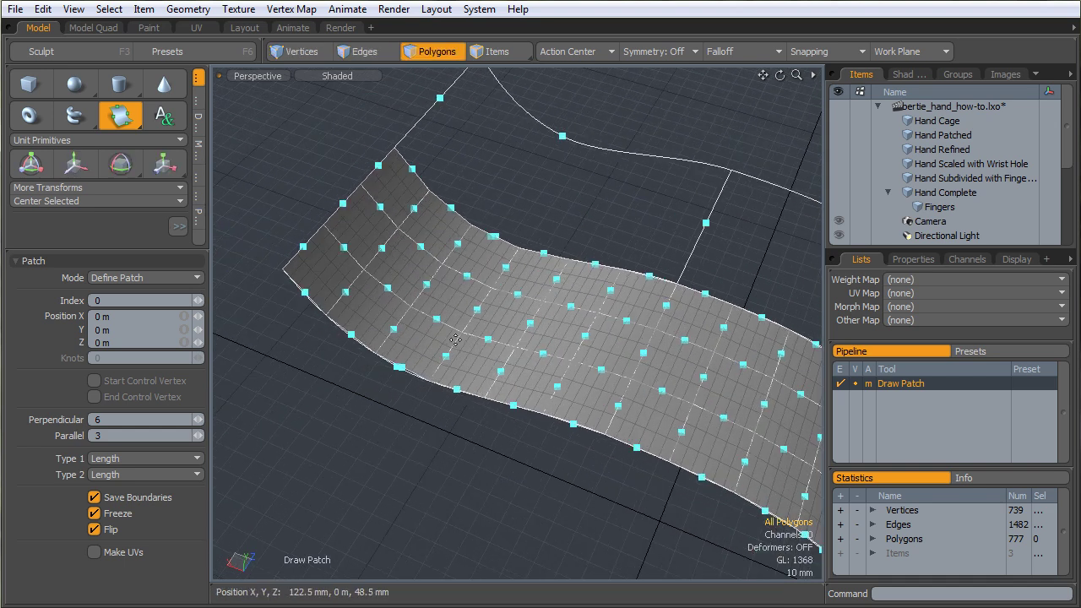
left_click_drag(591, 374, 549, 365, "ctrl+alt")
left_click_drag(549, 365, 521, 378, "alt+shift")
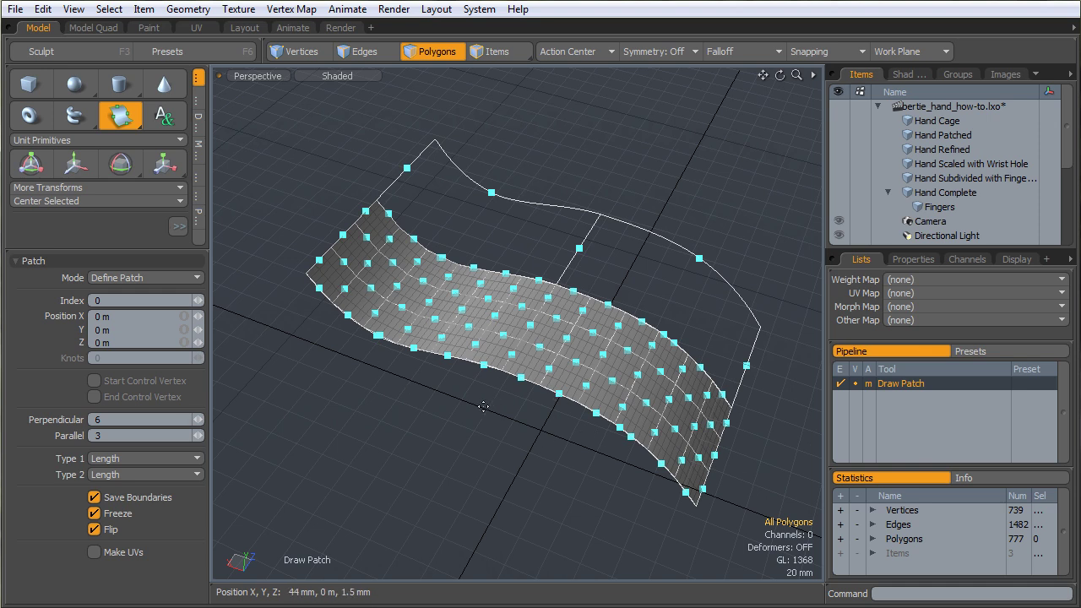
key("ctrl+z")
left_click_drag(475, 401, 451, 415, "alt+shift")
key("space")
Select a patch's connected polygons to check that both patches form one surface, and clear the selection
left_click(451, 314)
left_click(451, 415)
double_click(452, 327)
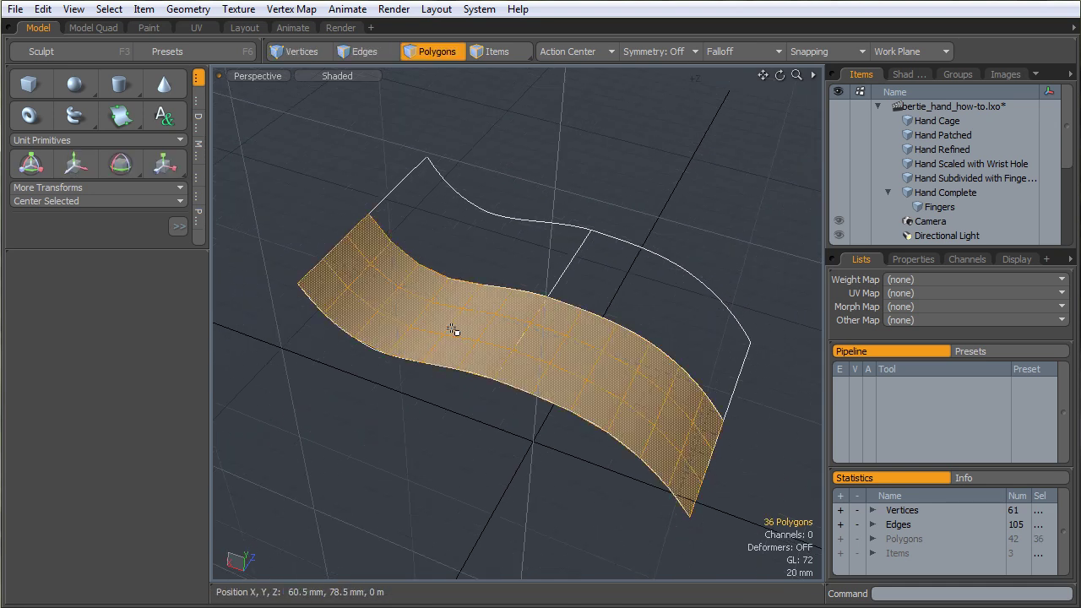
left_click_drag(495, 449, 466, 333, "alt")
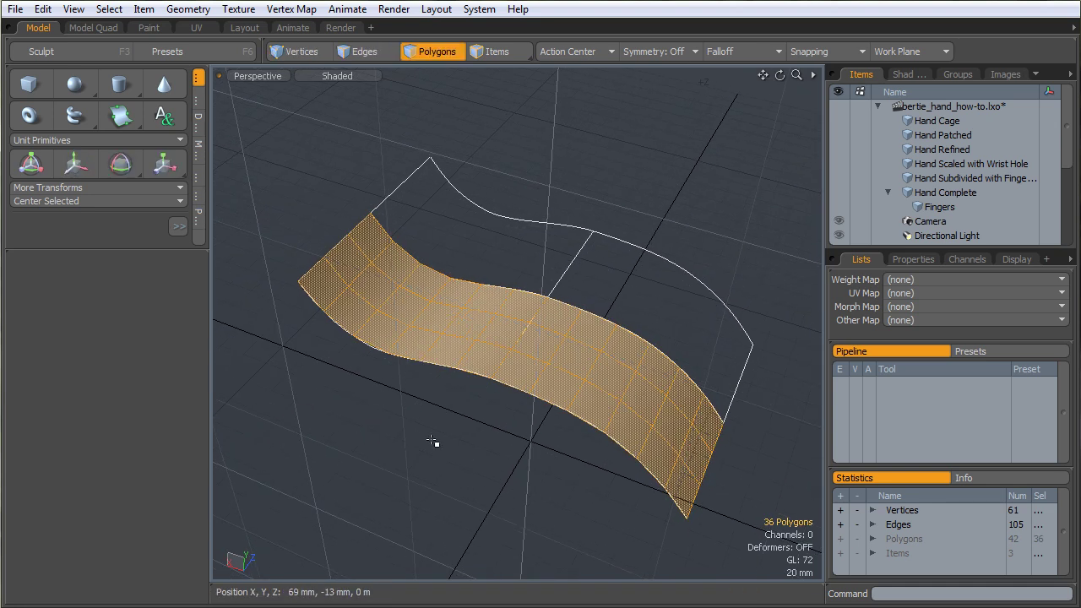
left_click(451, 339)
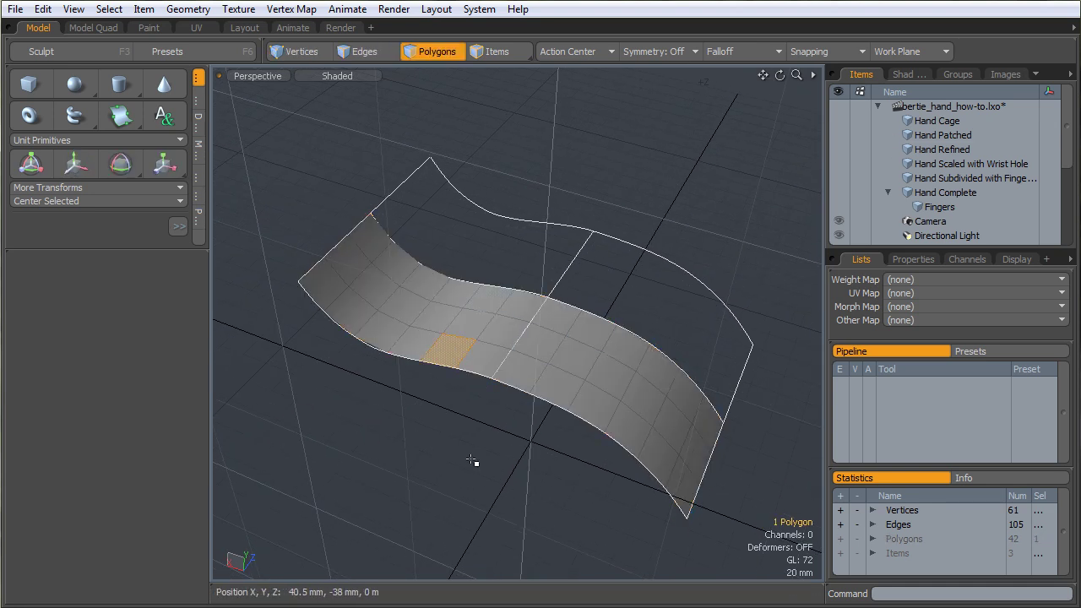
left_click(457, 400)
double_click(449, 357)
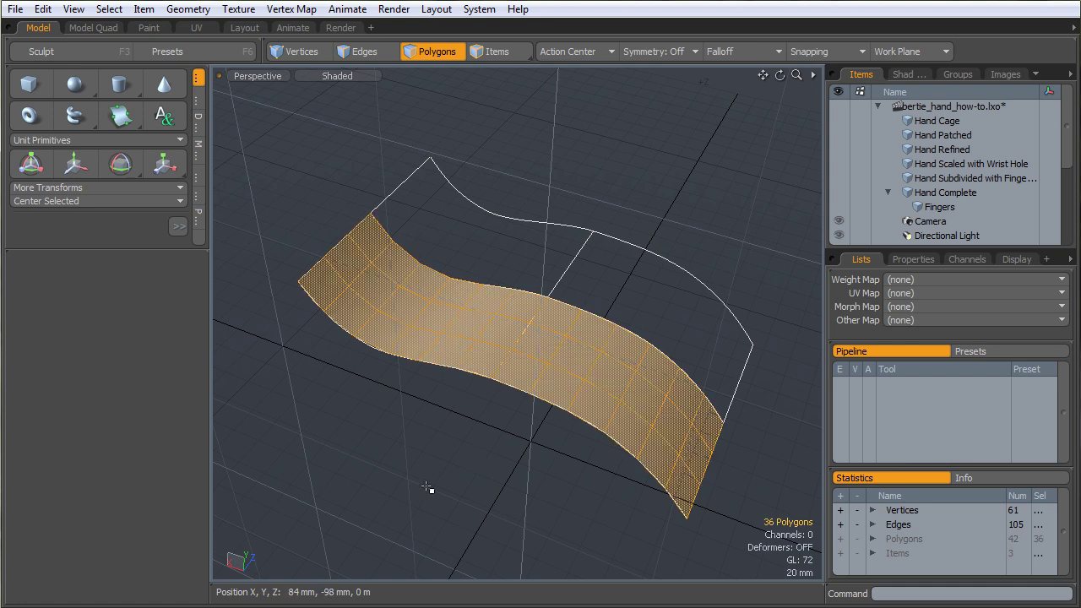
left_click(427, 488)
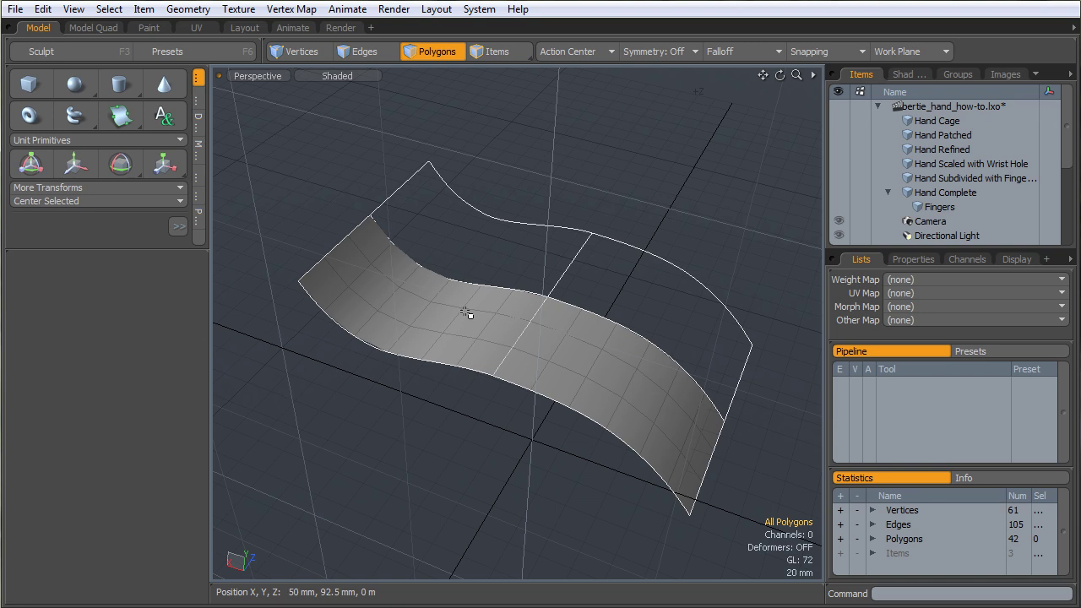
Define a patch in the upper cell between the middle and last parallel curves, with Parallel divisions set to 5
left_click(119, 114)
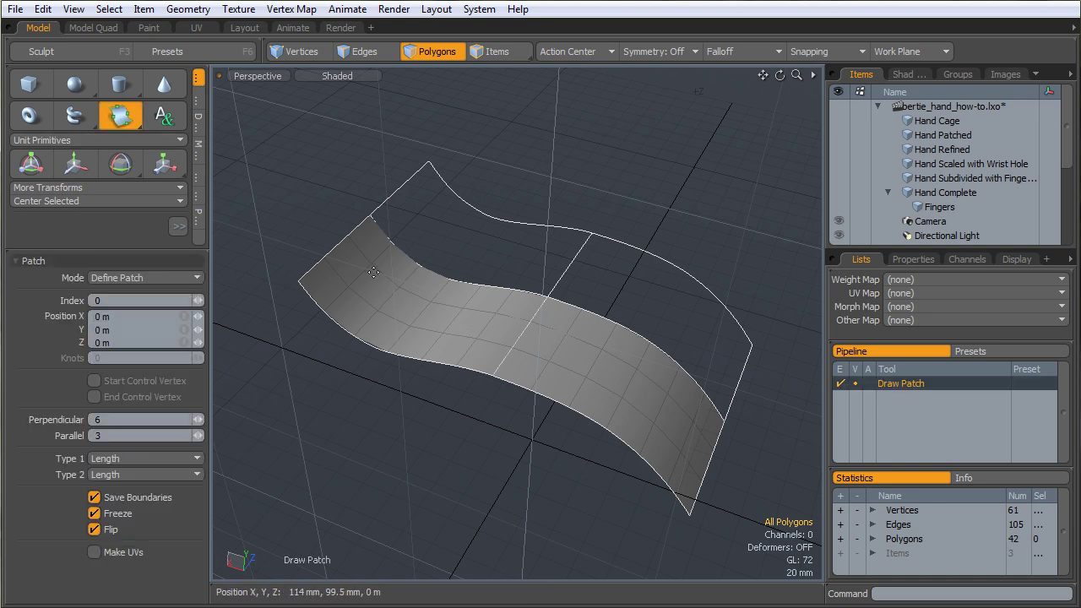
left_click_drag(393, 311, 529, 312, "alt")
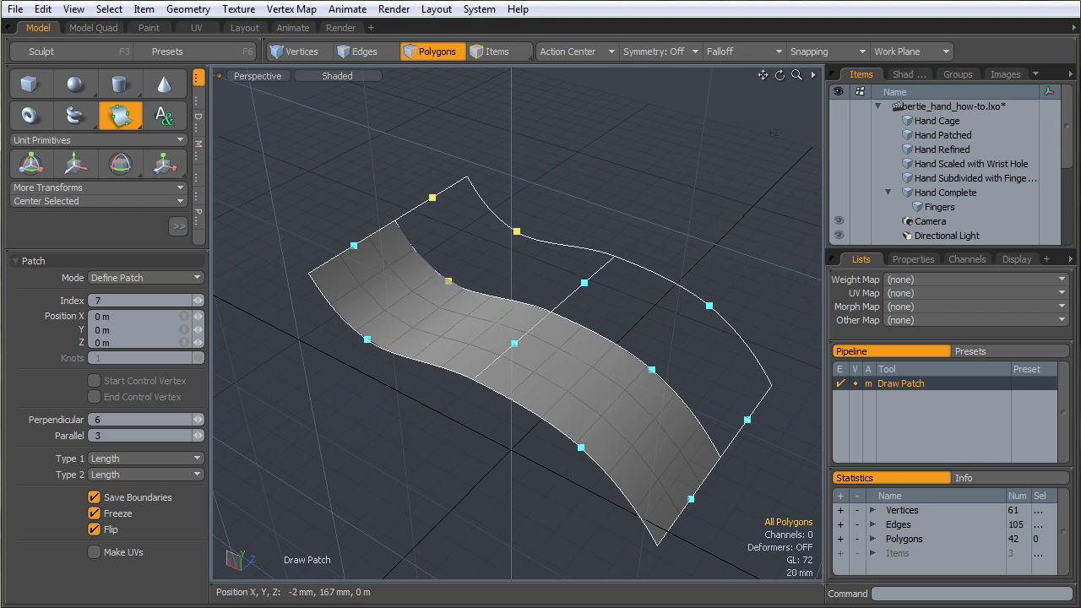
left_click(584, 284)
left_click_drag(622, 412, 570, 417, "alt")
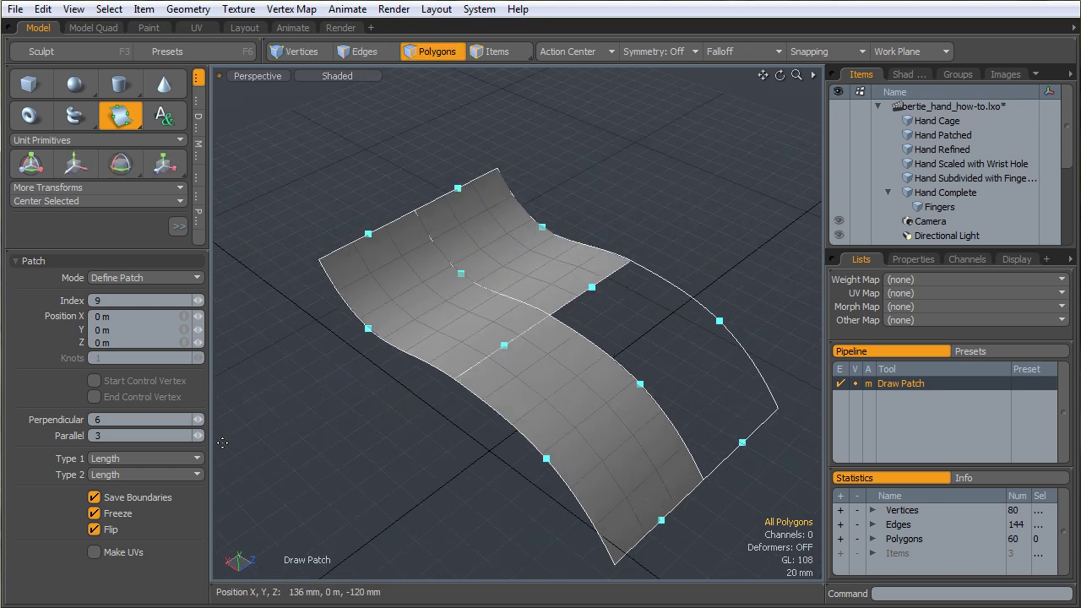
left_click(203, 437)
left_click(203, 437)
left_click_drag(502, 403, 583, 374, "alt")
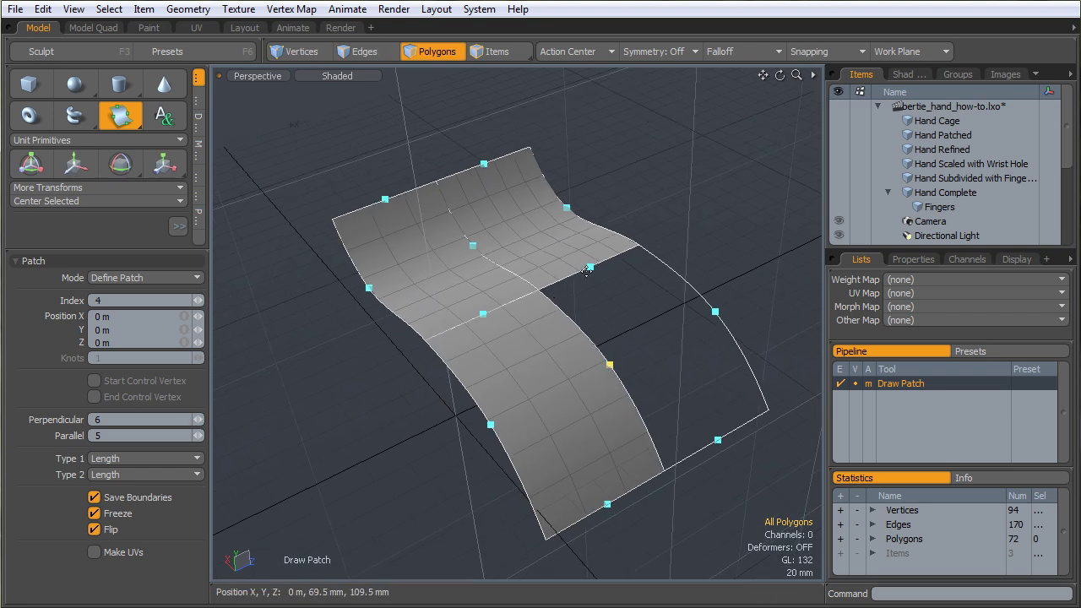
Define a patch in the remaining lower cell between the middle and last curves and leave the Patch tool
left_click(716, 438)
key("space")
left_click_drag(523, 436, 567, 332, "alt")
key("space")
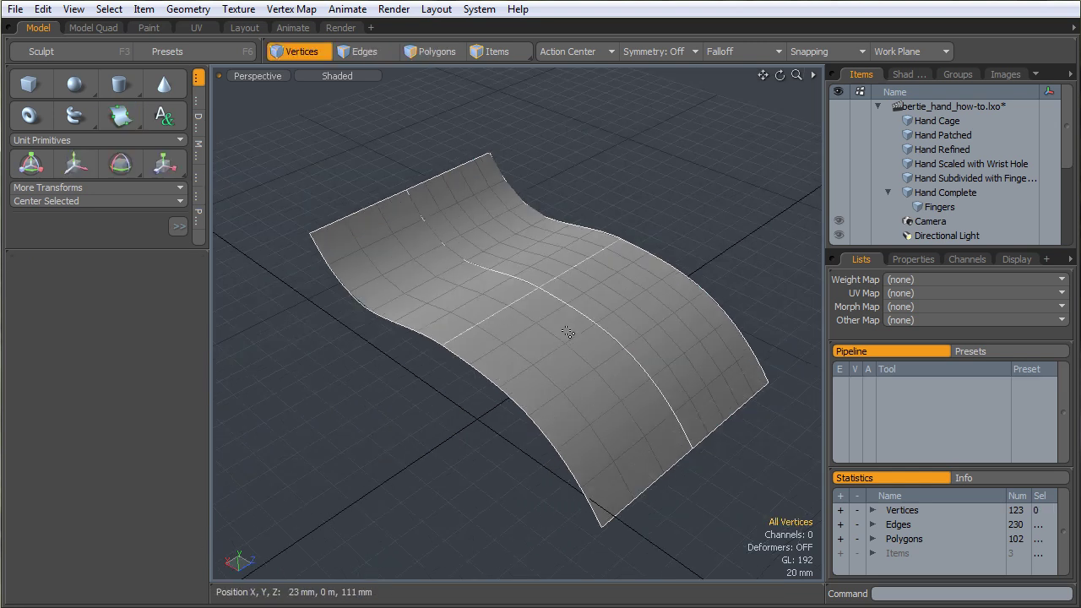
Select all connected polygons of the four patches and convert them to a subdivision surface
key("2")
key("3")
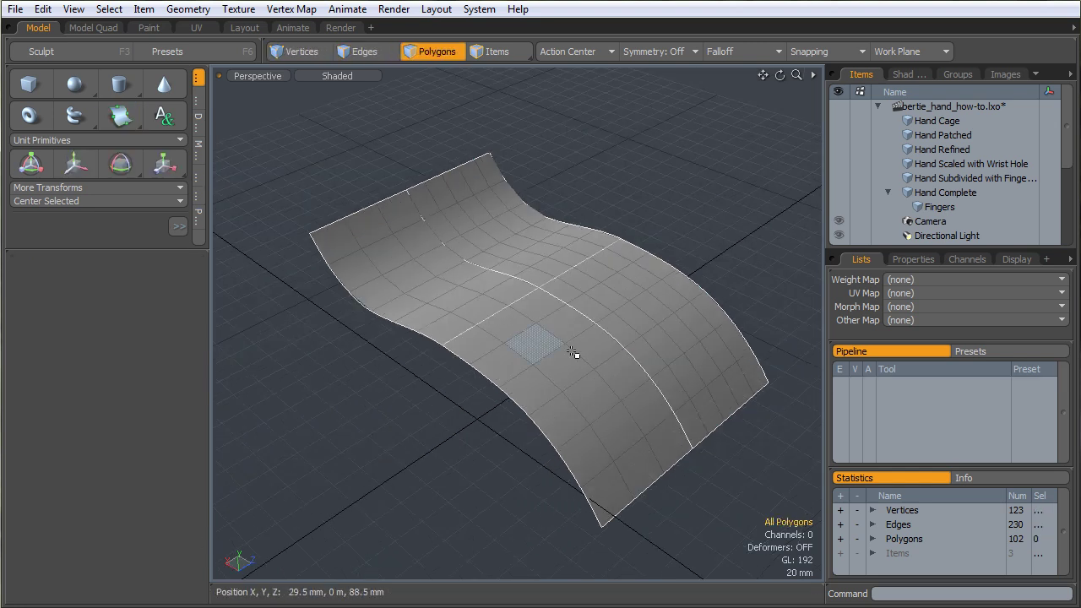
left_click_drag(613, 395, 610, 372, "alt")
double_click(615, 384)
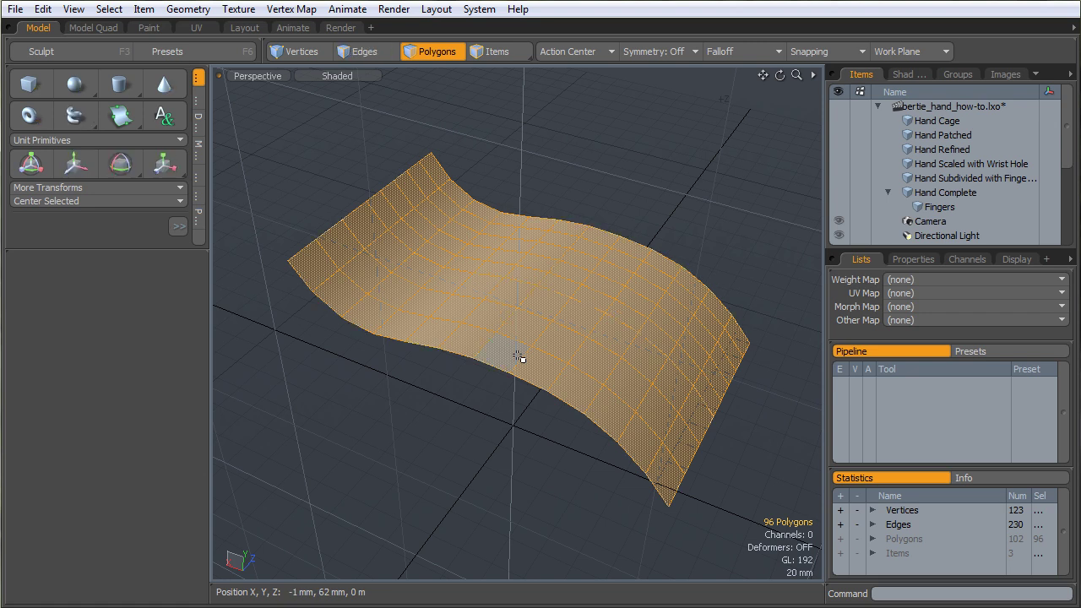
left_click_drag(424, 240, 540, 362, "alt")
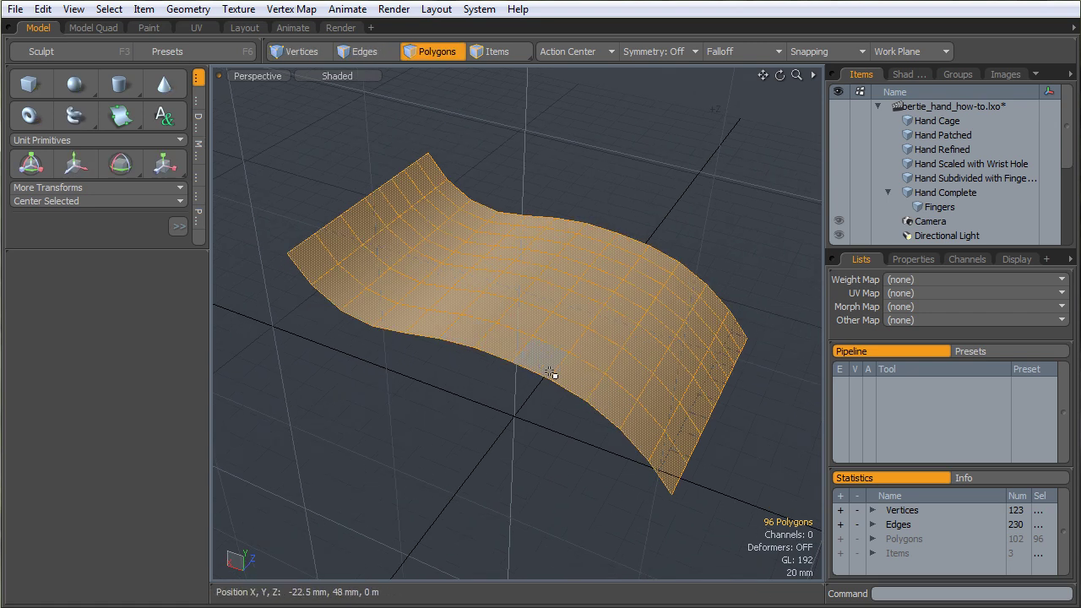
key("Tab")
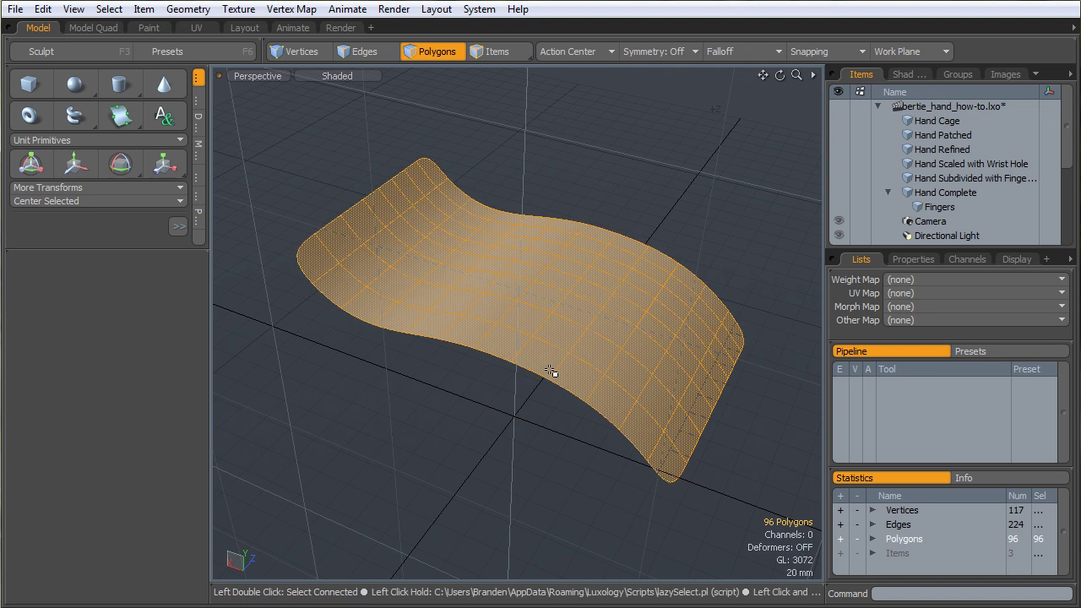
Clear the selection, hide the wireframe overlay and examine the smooth subdivided surface from several angles
left_click(552, 431)
left_click_drag(569, 431, 694, 389, "alt")
key("shift+grave")
key("ctrl+3")
left_click(565, 438)
mouse_move(608, 464)
left_mouse_down("alt")
mouse_move(354, 271)
mouse_move(478, 427)
mouse_move(560, 429)
mouse_move(541, 415)
mouse_move(455, 257)
left_mouse_up("alt")
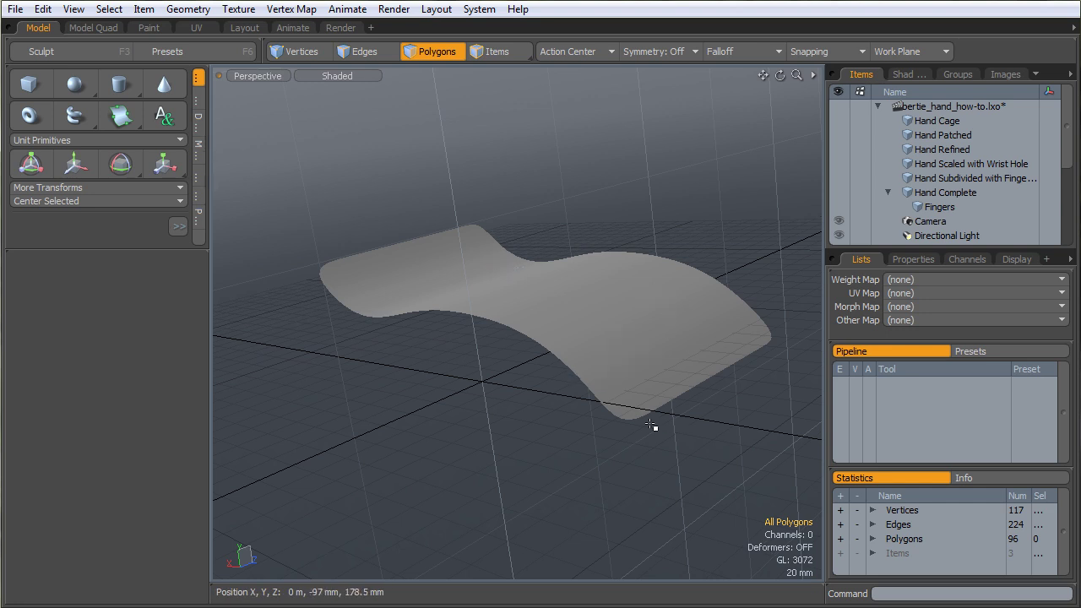
left_click_drag(597, 373, 622, 438, "alt")
left_click_drag(446, 448, 475, 411, "alt")
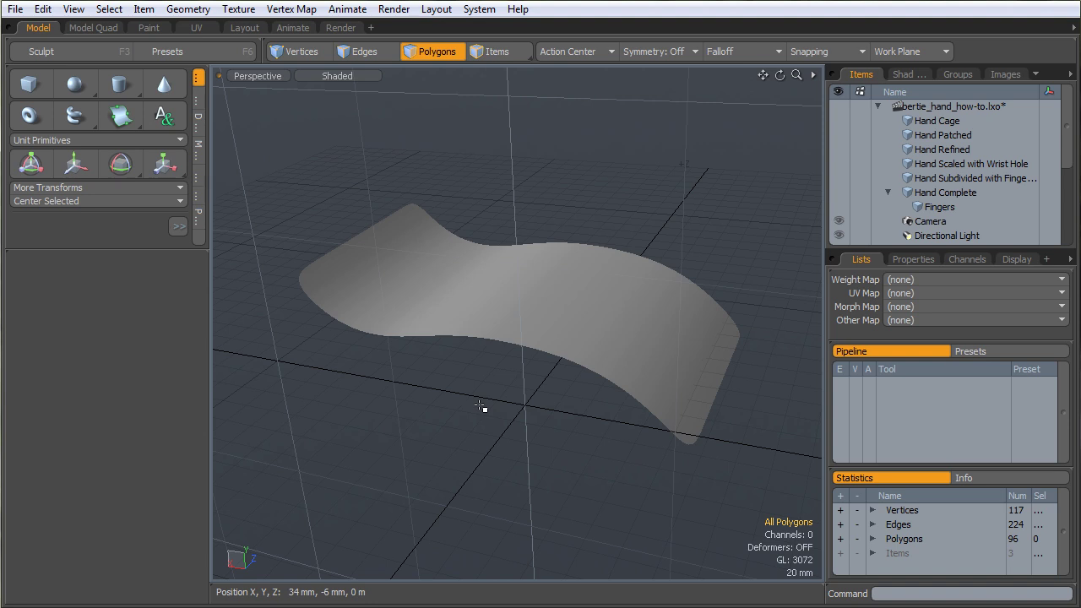
Close the practice scene without saving its changes and view the Hand Cage curves in polygon mode
key("ctrl+w")
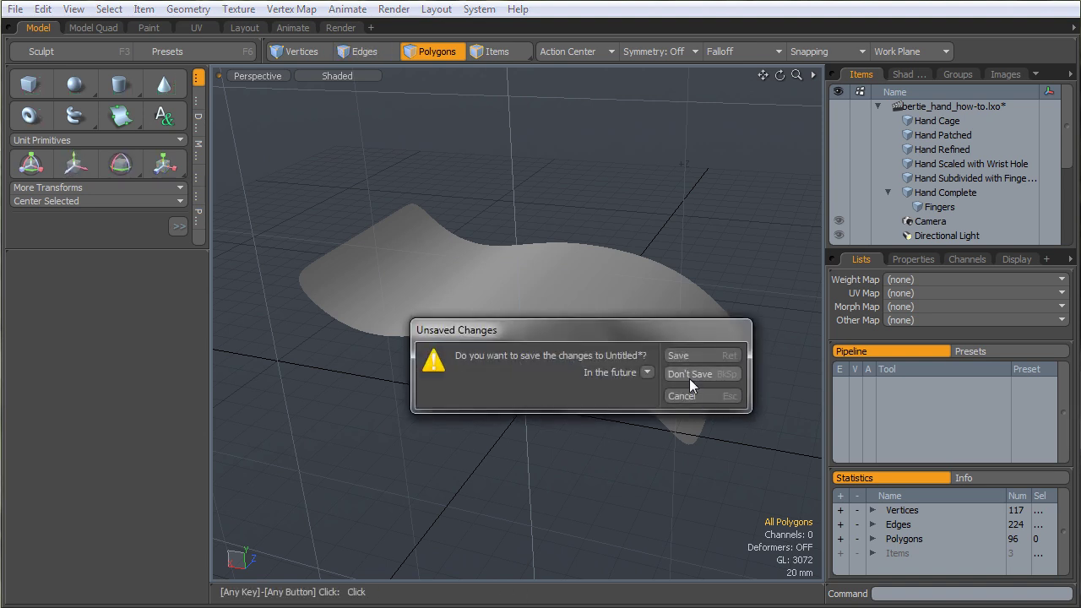
left_click(690, 377)
left_click_drag(620, 413, 677, 333, "alt")
key("3")
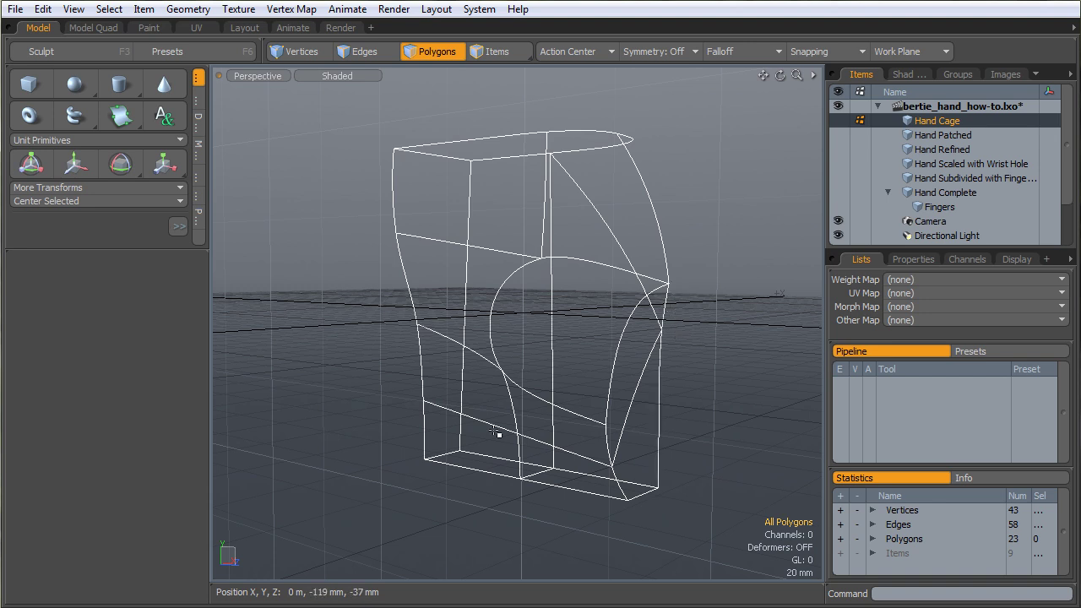
left_click_drag(599, 376, 487, 244, "alt")
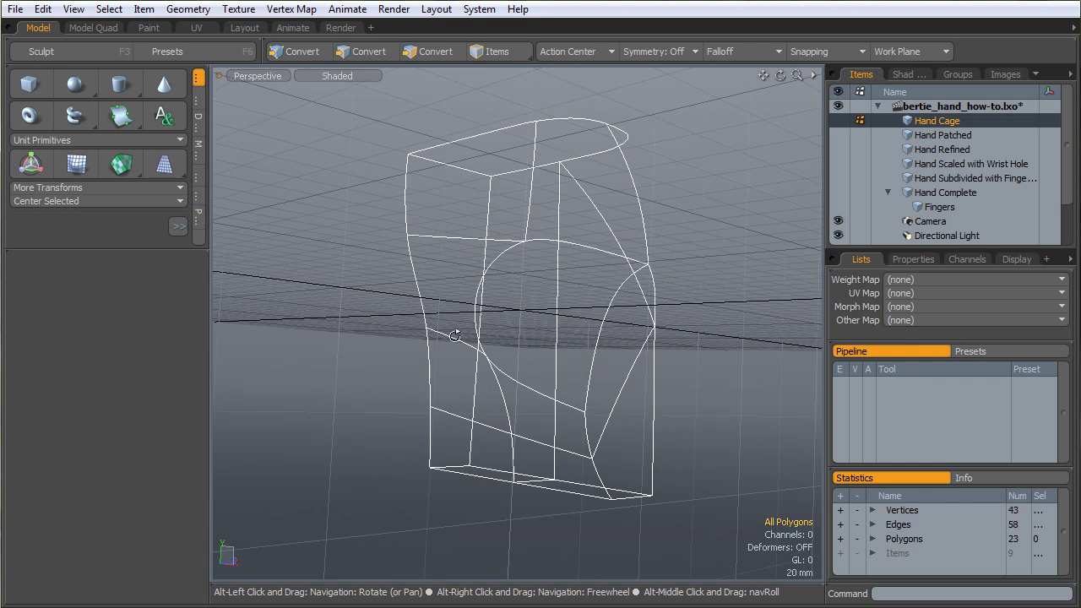
left_click_drag(445, 356, 495, 453, "alt")
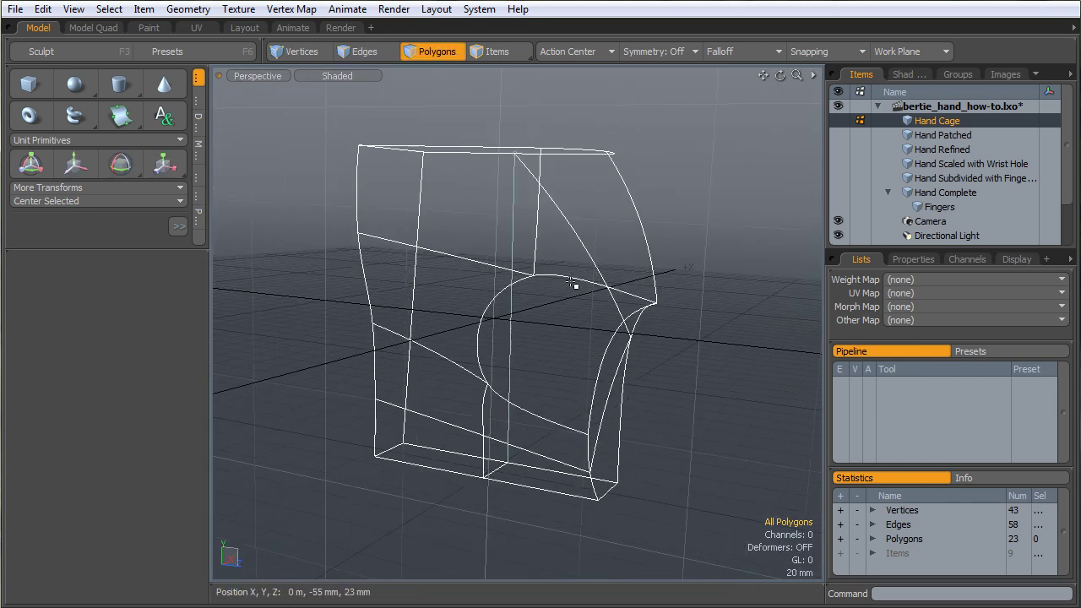
Turn on vertex display for the Hand Cage and switch to vertex mode
key("ctrl+2")
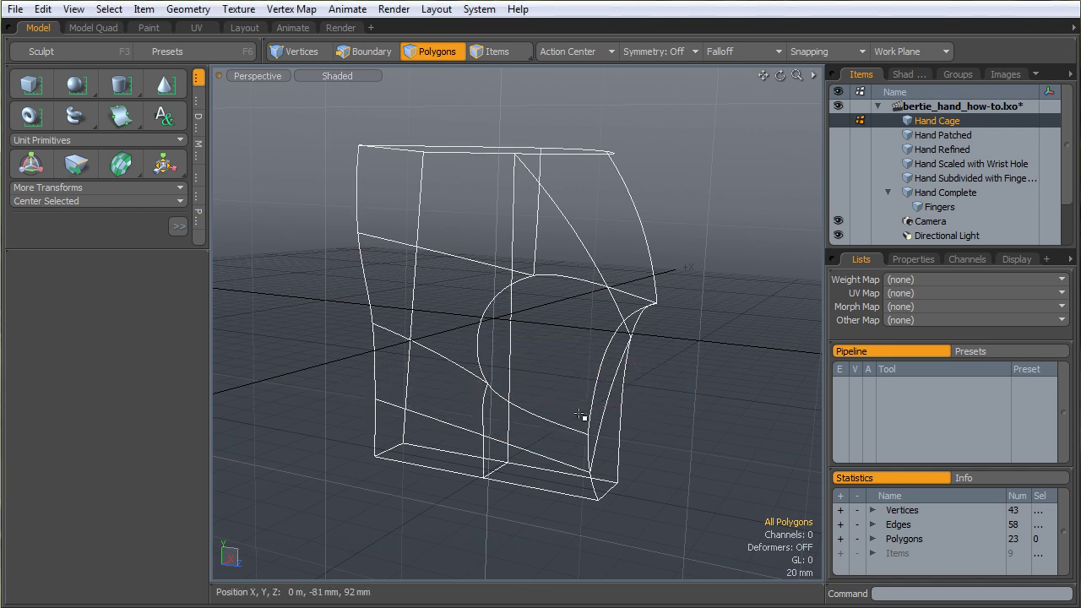
key("shift+grave")
left_click(629, 439)
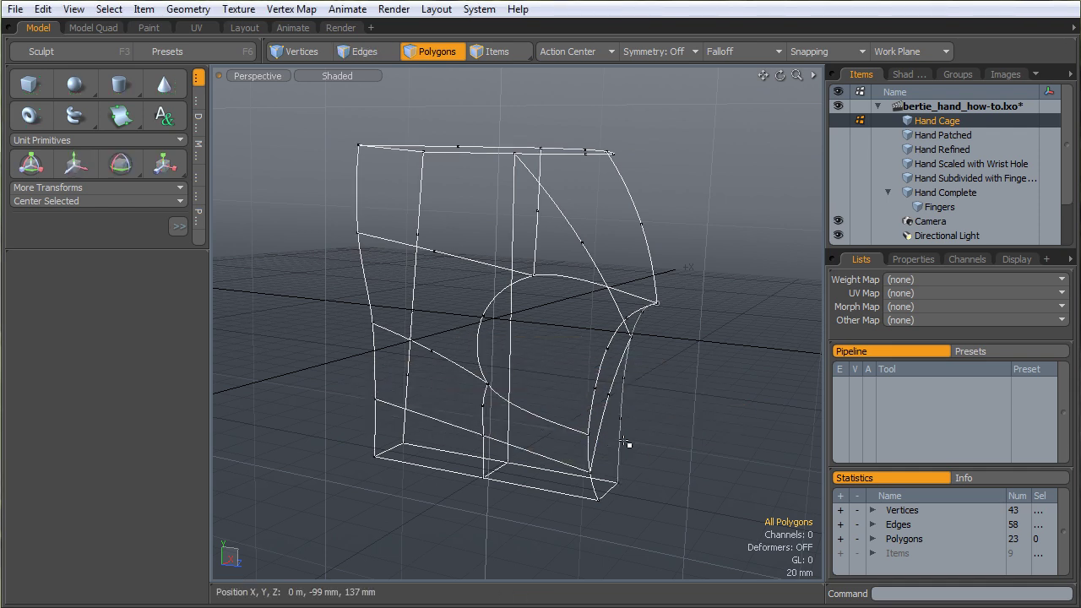
left_click_drag(628, 442, 634, 369, "alt")
left_click_drag(585, 246, 467, 250, "alt")
key("1")
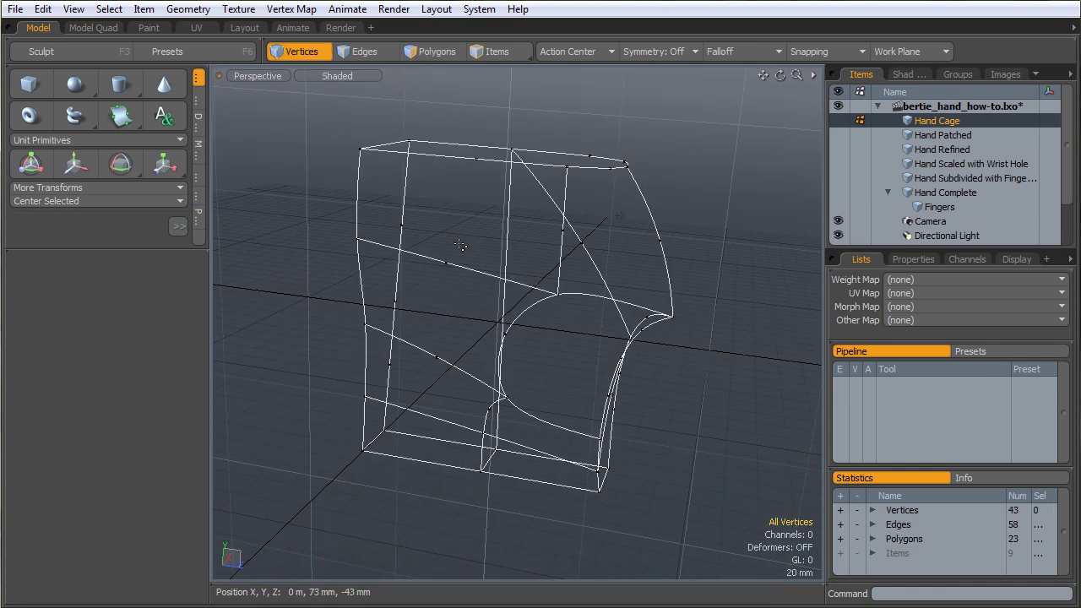
Select all the edges bounding the large four-sided cell in the upper part of the Hand Cage, above the curved opening
key("2")
left_click_drag(506, 337, 310, 330, "alt")
left_click_drag(514, 316, 528, 364, "alt")
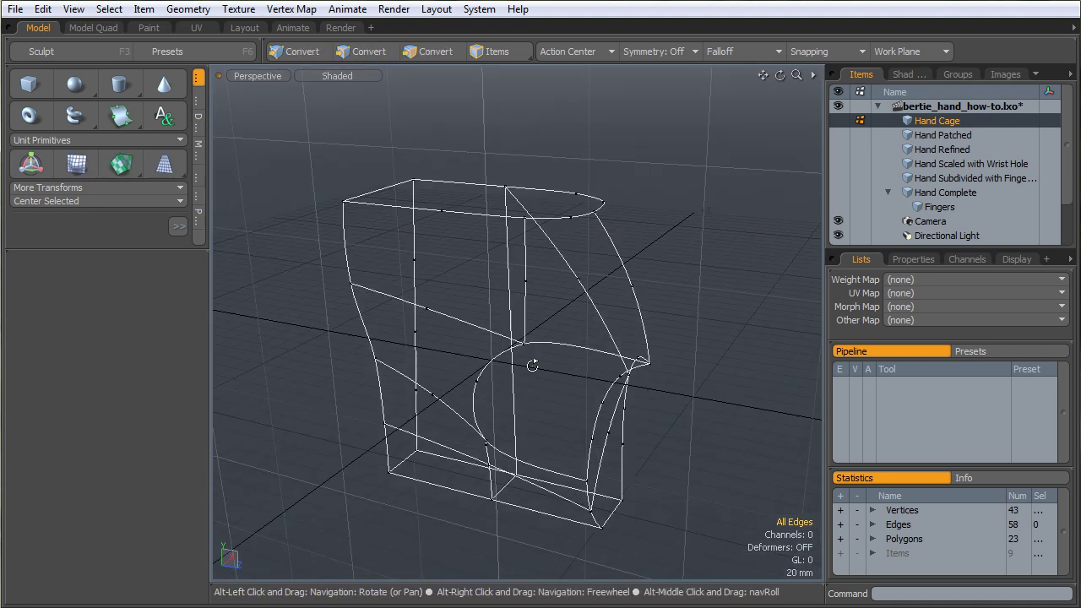
left_click(387, 301, "shift")
left_click_drag(345, 266, 397, 253, "alt")
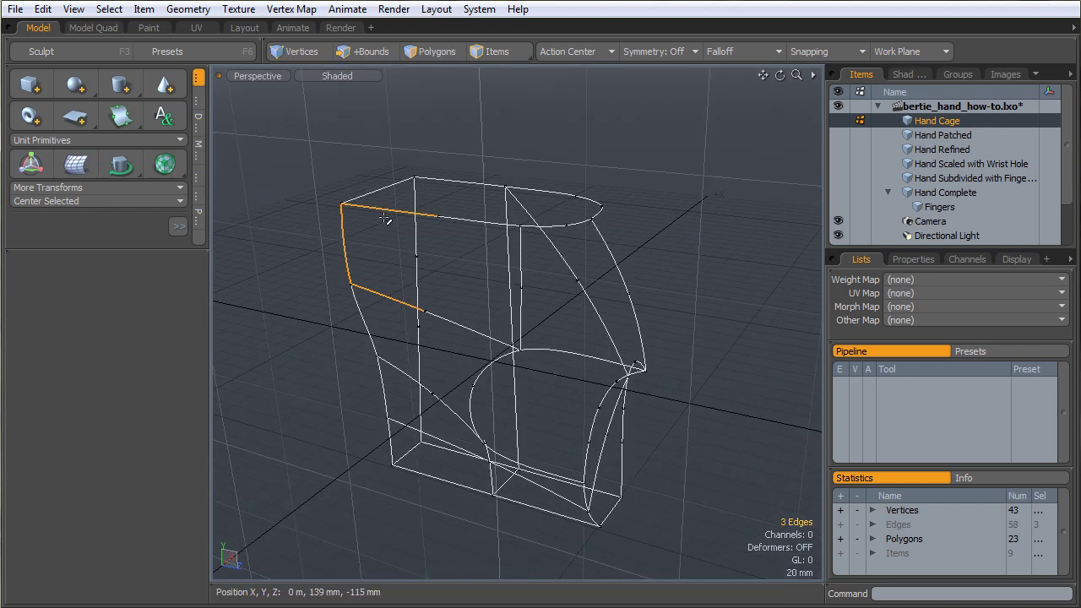
left_click_drag(520, 314, 439, 338, "alt")
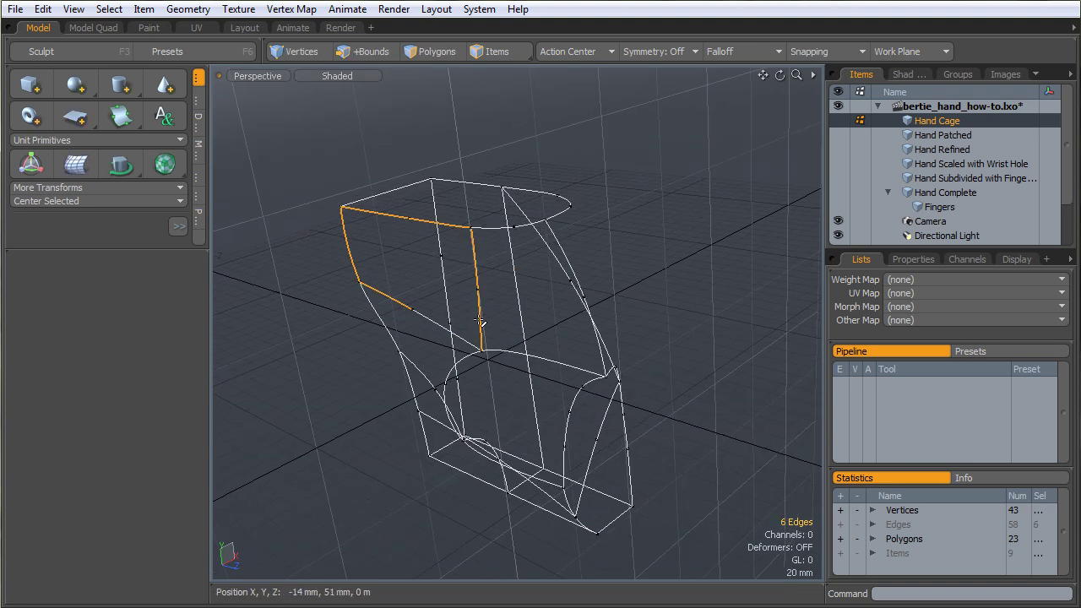
left_click(432, 320, "shift")
left_click_drag(432, 320, 688, 364, "alt")
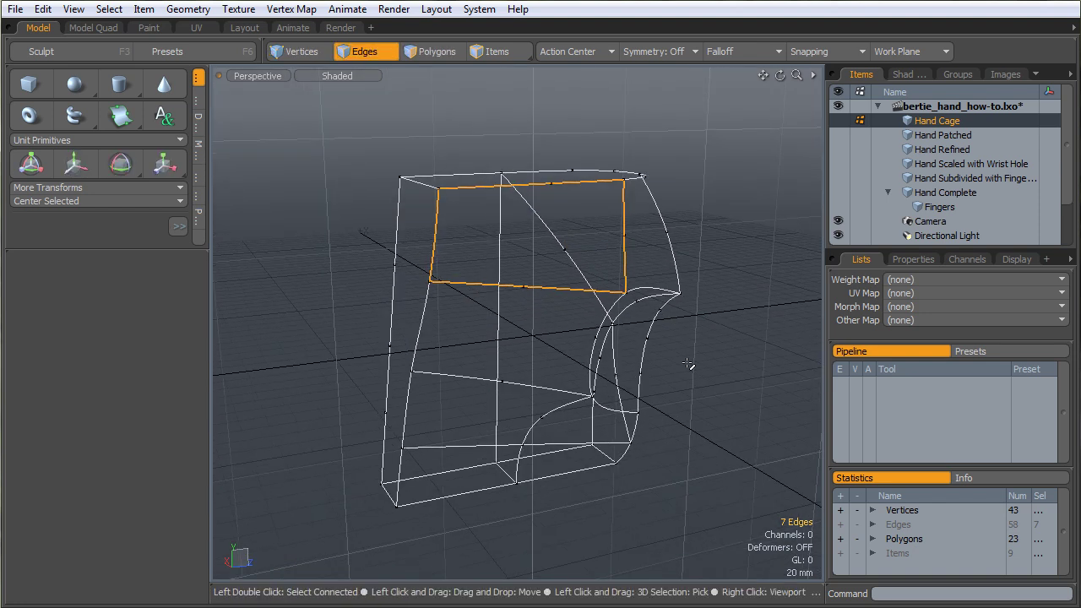
left_click_drag(569, 239, 480, 342, "alt")
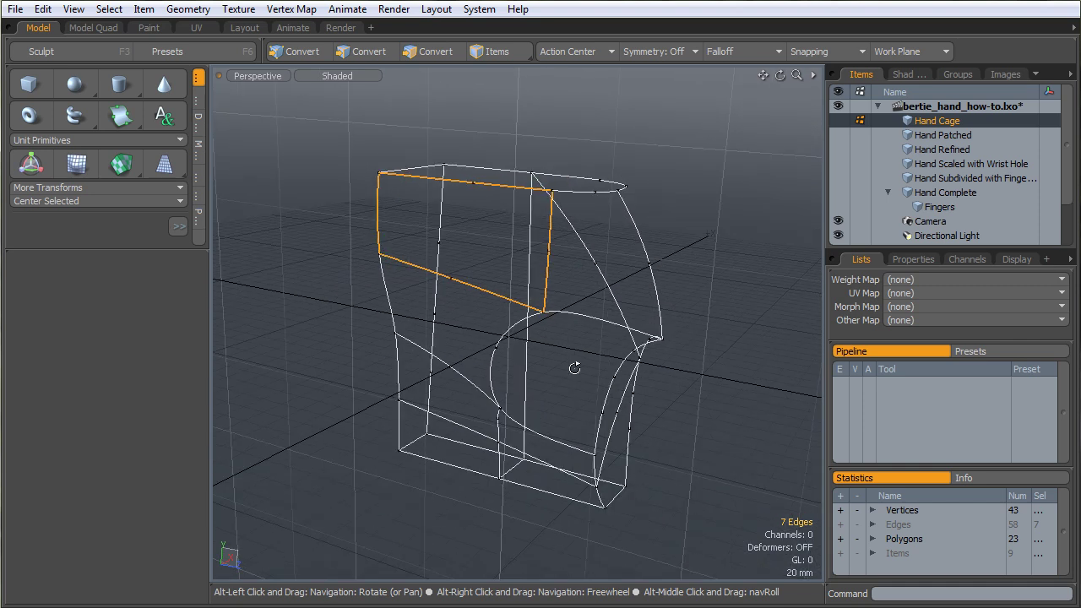
left_click_drag(574, 368, 514, 352, "ctrl+alt")
left_click_drag(494, 221, 453, 234, "alt")
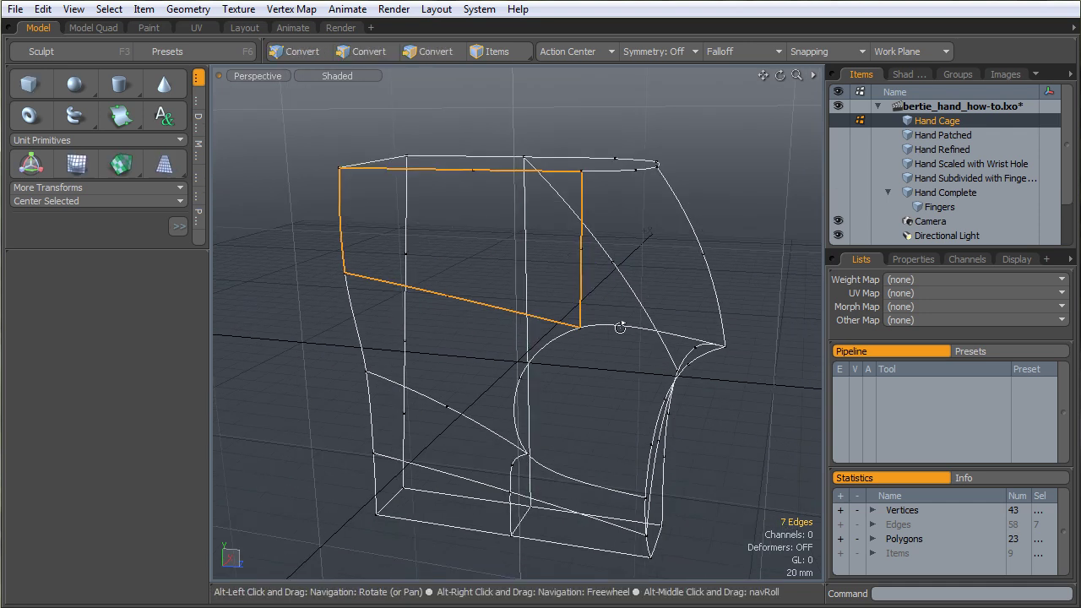
Activate the Patch tool in polygon mode, examine the curve-segment handles from several angles, and leave the tool
left_click_drag(534, 256, 495, 225, "alt")
left_click_drag(509, 287, 641, 234, "alt")
key("3")
left_click(120, 115)
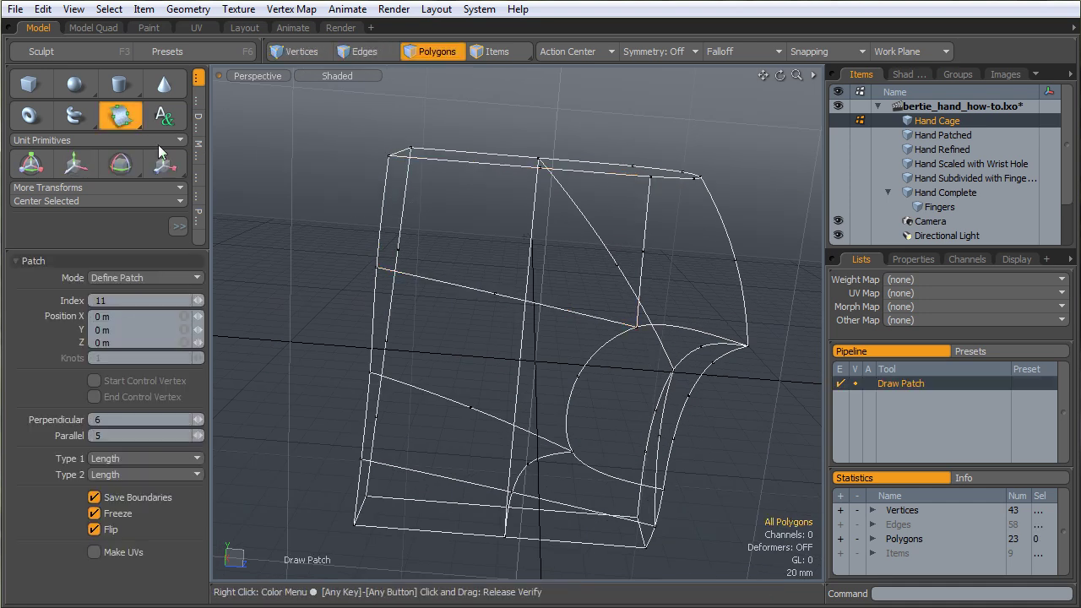
left_click(275, 165)
left_click_drag(494, 313, 460, 372, "alt")
left_click_drag(590, 370, 473, 319, "alt")
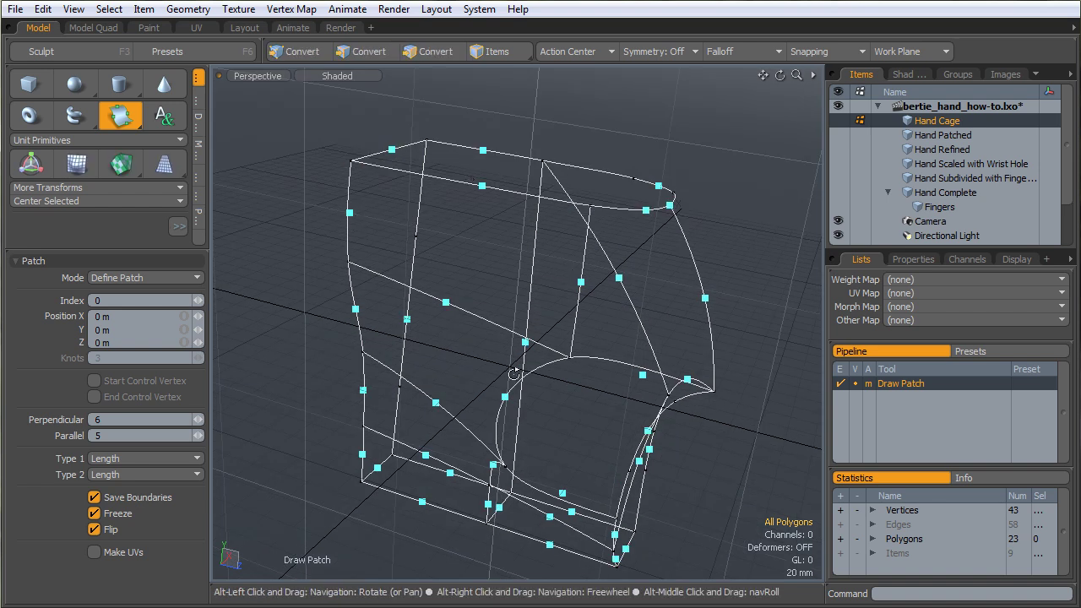
left_click_drag(567, 270, 592, 293, "alt")
key("space")
mouse_move(493, 279)
left_mouse_down("alt")
mouse_move(549, 340)
mouse_move(498, 333)
mouse_move(510, 353)
left_mouse_up("alt")
key("space")
key("space")
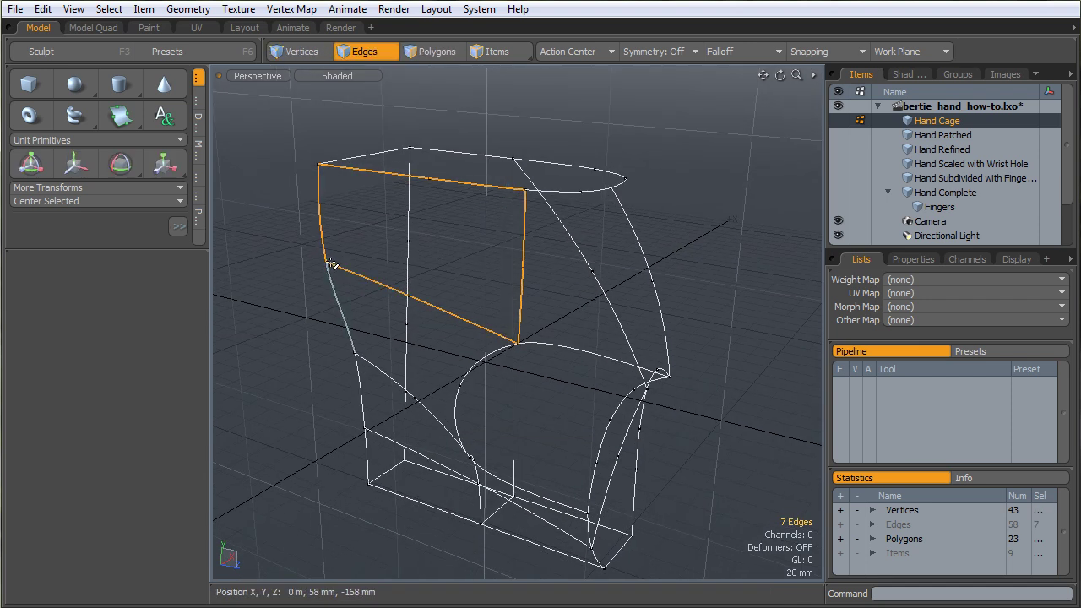
Select the four corner vertices of the large four-sided cell in the upper part of the Hand Cage
key("3")
left_click_drag(374, 302, 350, 265, "alt")
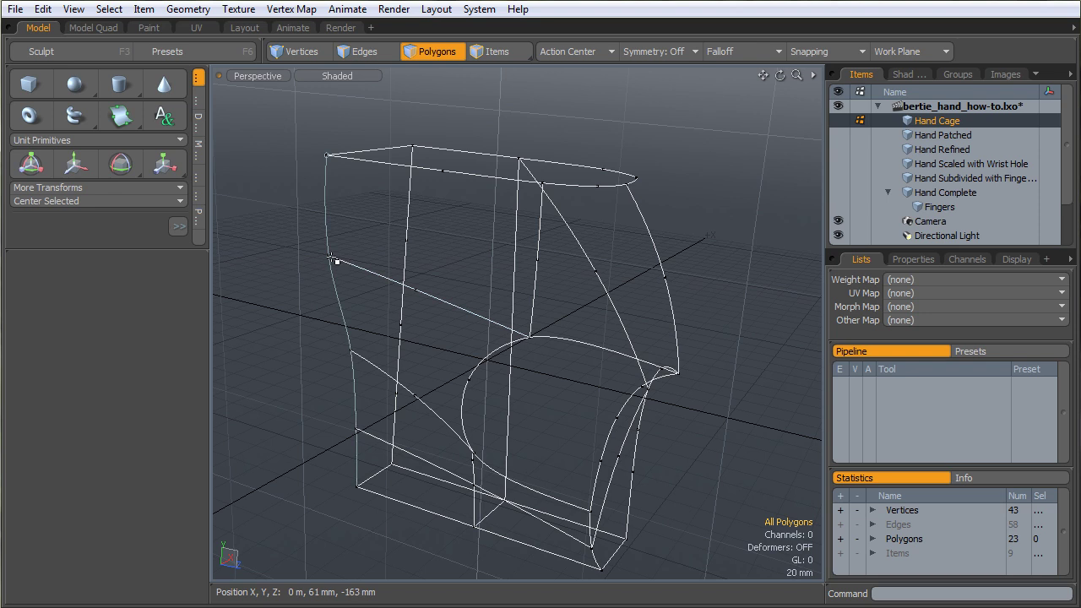
key("1")
key("shift")
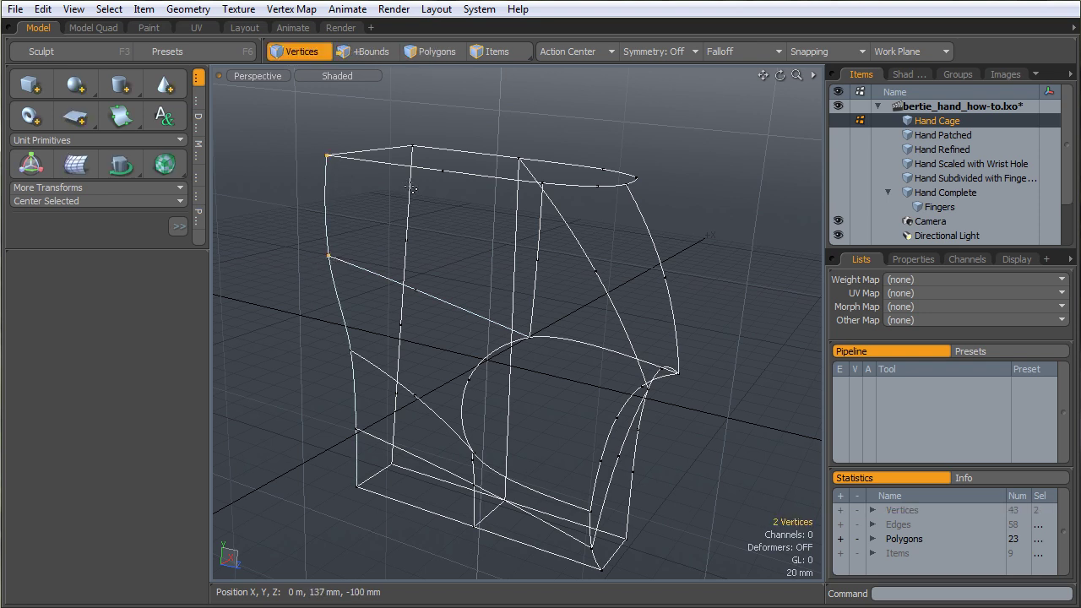
left_click_drag(525, 184, 504, 213, "alt")
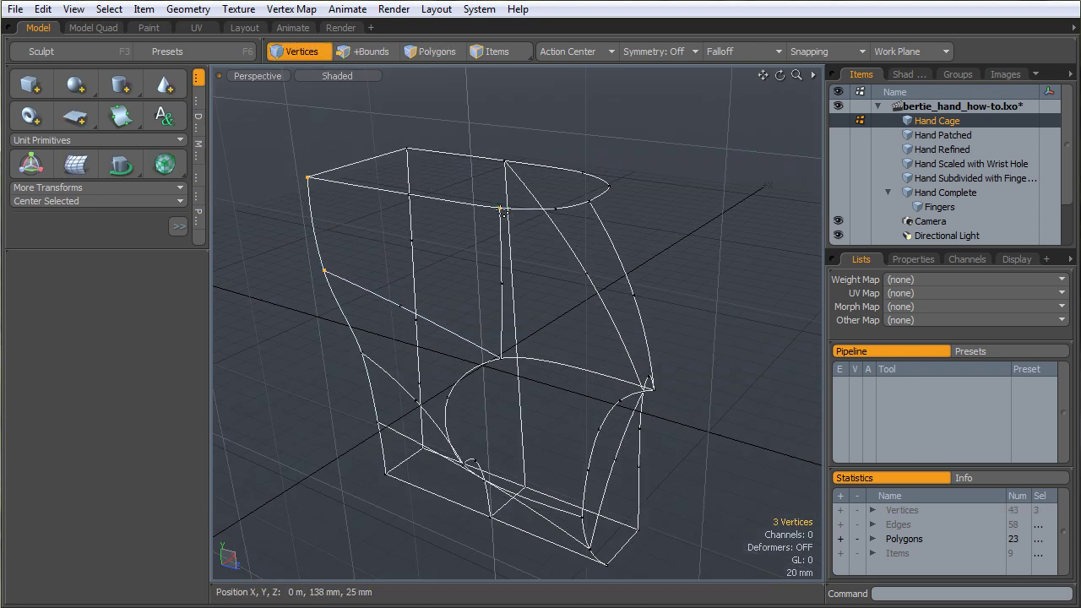
left_click_drag(510, 365, 443, 282, "alt")
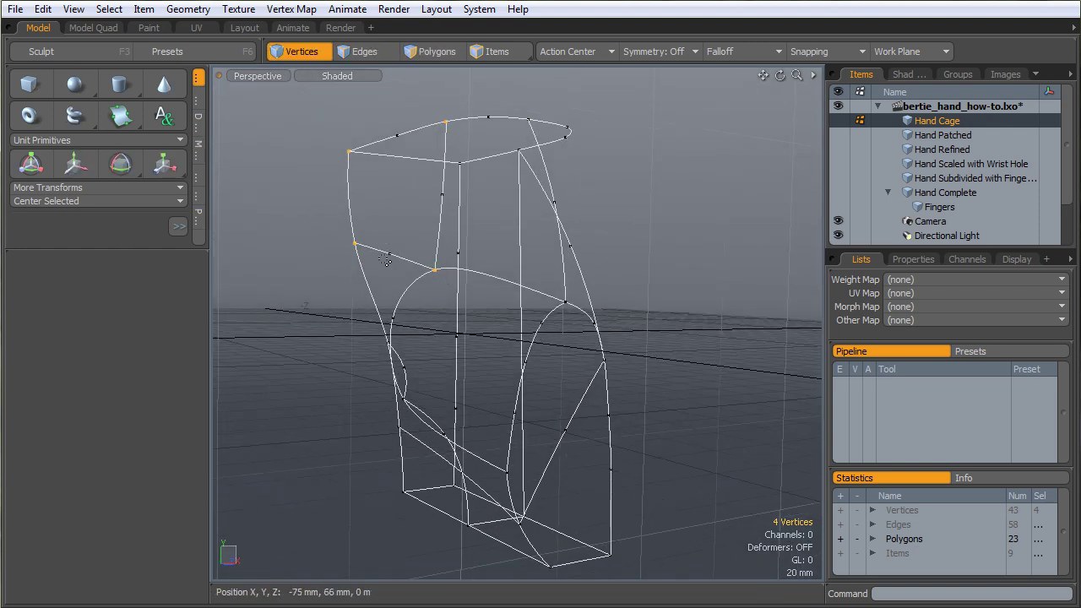
Set the OpenGL point size to 5 in the display preferences
left_click(474, 11)
left_click(497, 29)
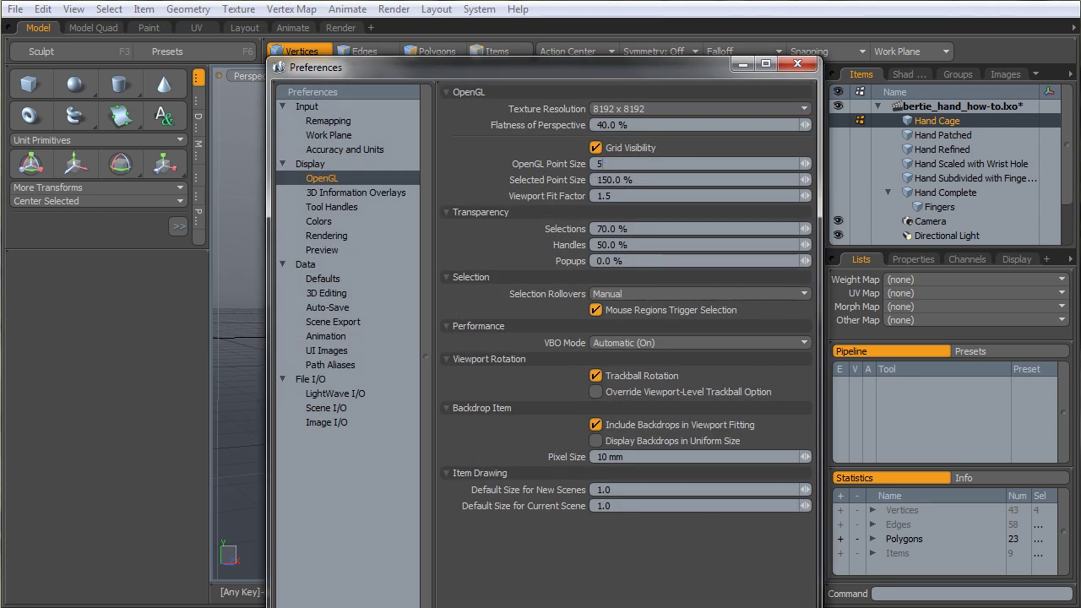
left_click(796, 65)
left_click_drag(477, 227, 638, 255, "alt")
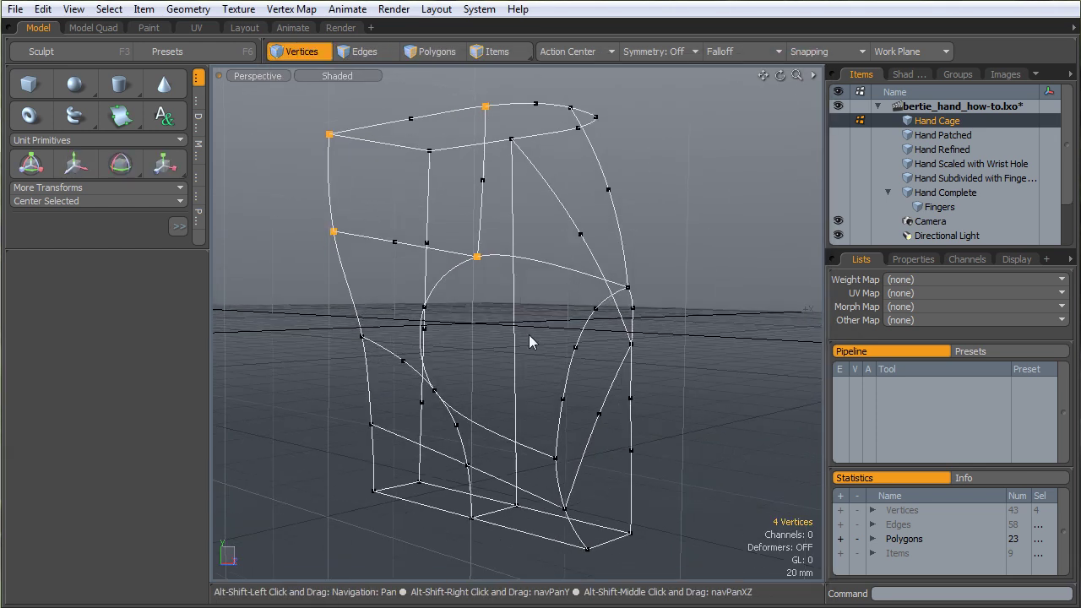
Clear the vertex selection and select all the edges bounding the curved opening of the Hand Cage
left_click(667, 213)
left_click_drag(667, 213, 533, 390, "alt")
key("3")
key("1")
key("2")
left_click(533, 447)
left_click_drag(533, 453, 499, 358, "alt")
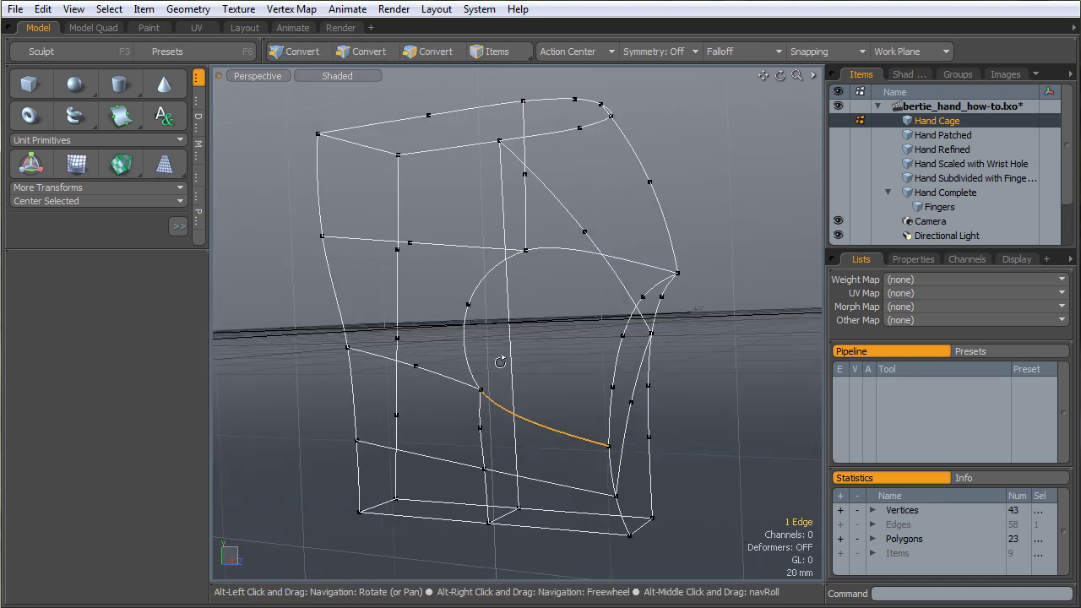
left_click(462, 348, "shift")
left_click_drag(477, 281, 529, 362, "alt")
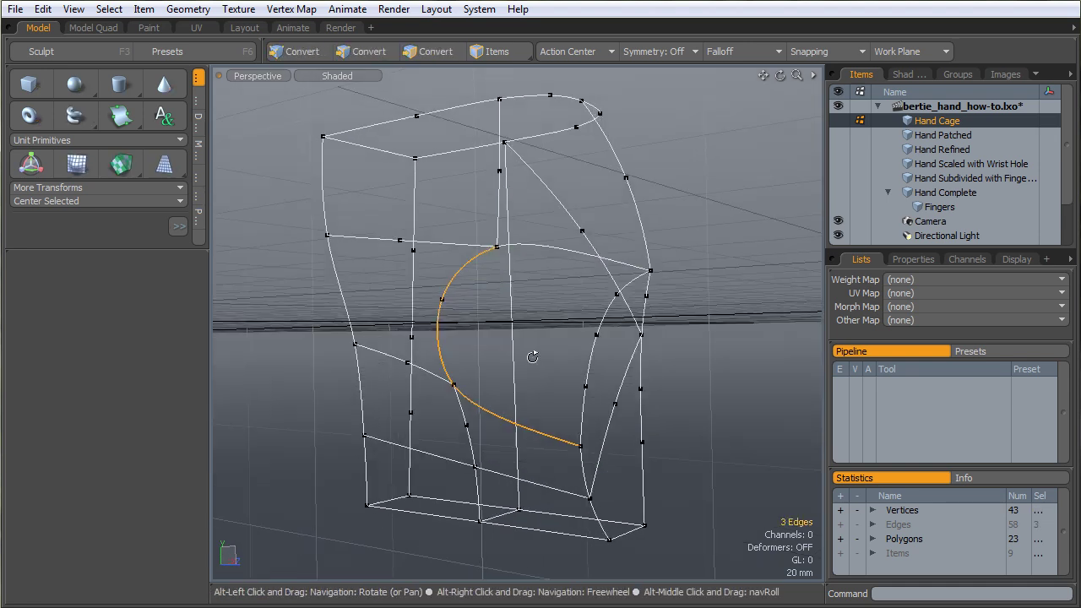
left_click(550, 264, "shift")
left_click_drag(559, 295, 545, 359, "alt")
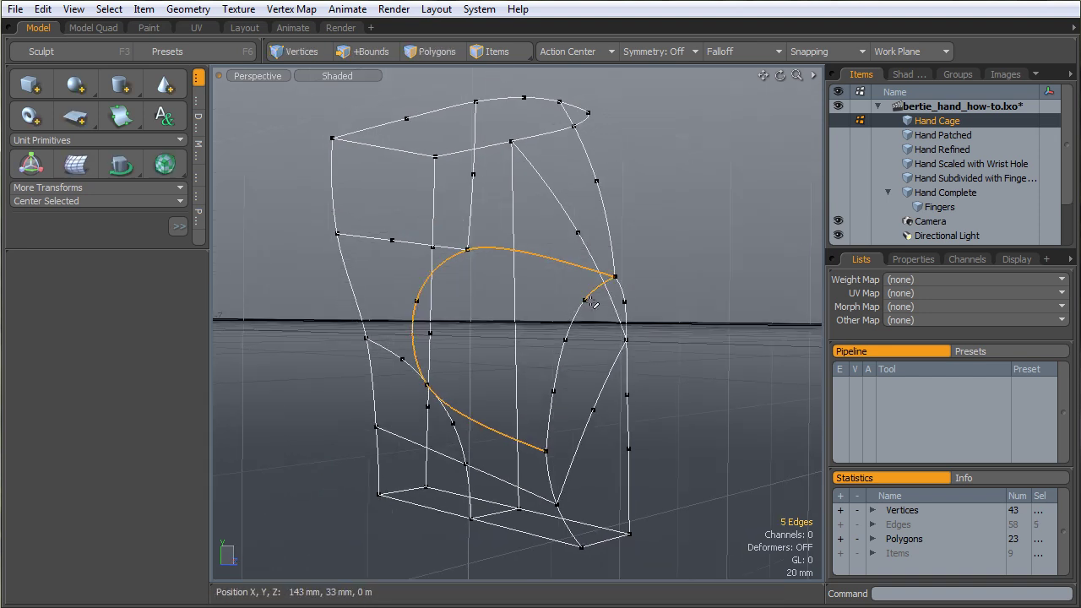
left_click(549, 414, "shift")
left_click_drag(547, 406, 543, 405, "alt")
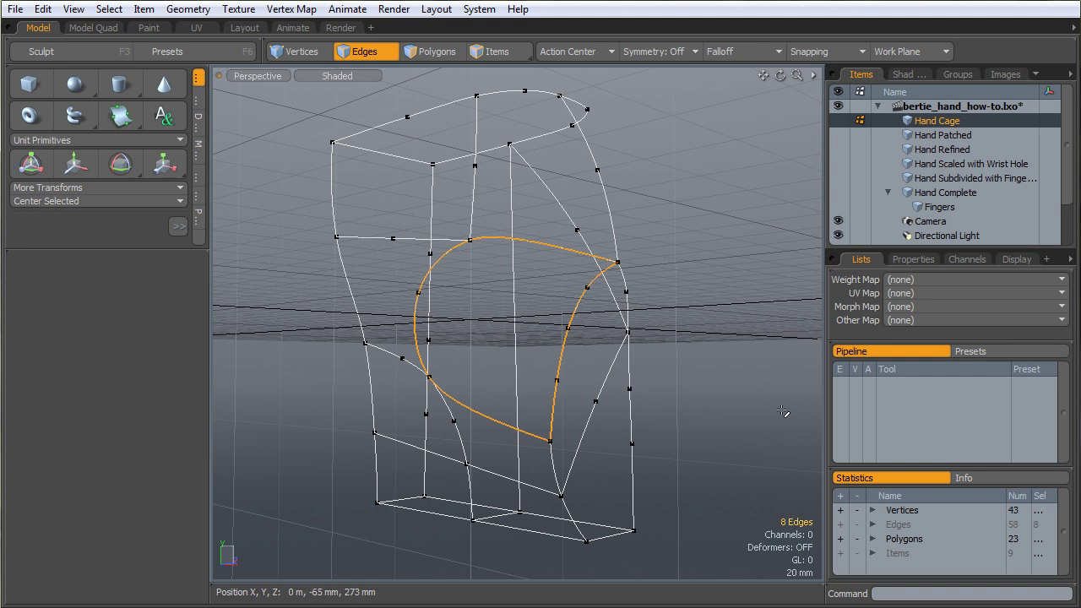
Select the four corner vertices of the curved opening and examine them from several angles
left_click_drag(647, 430, 495, 359, "alt")
key("3")
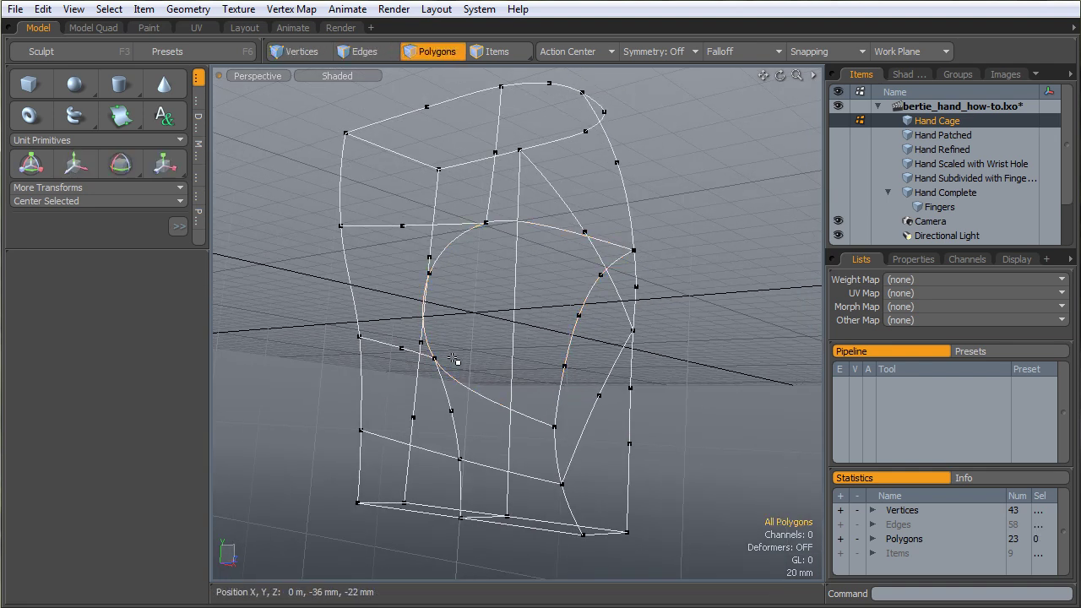
key("1")
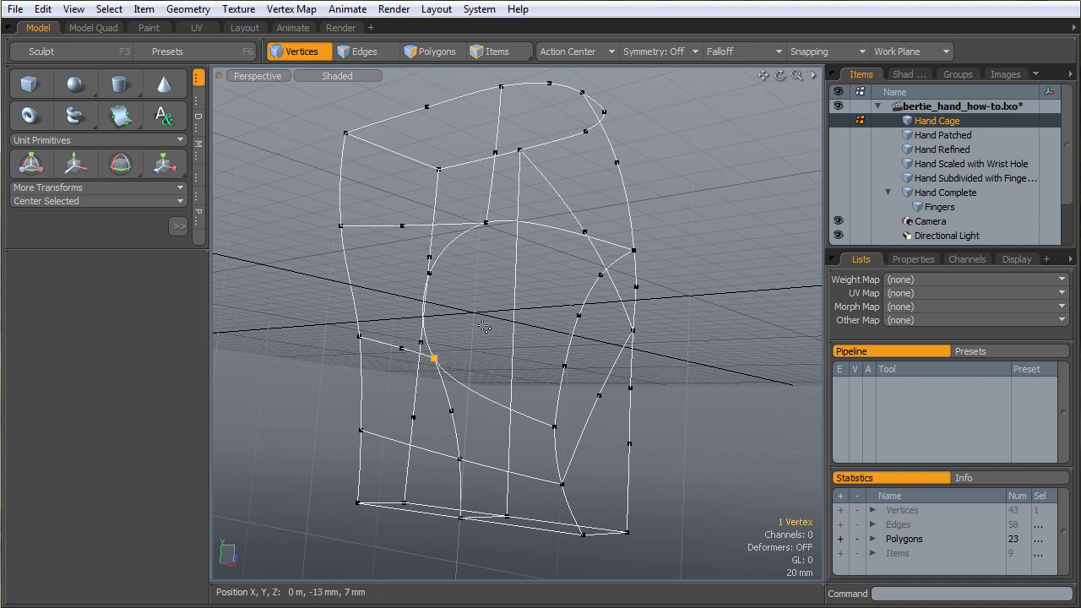
key("ctrl")
left_click_drag(487, 223, 441, 223, "alt")
left_click(572, 248, "shift")
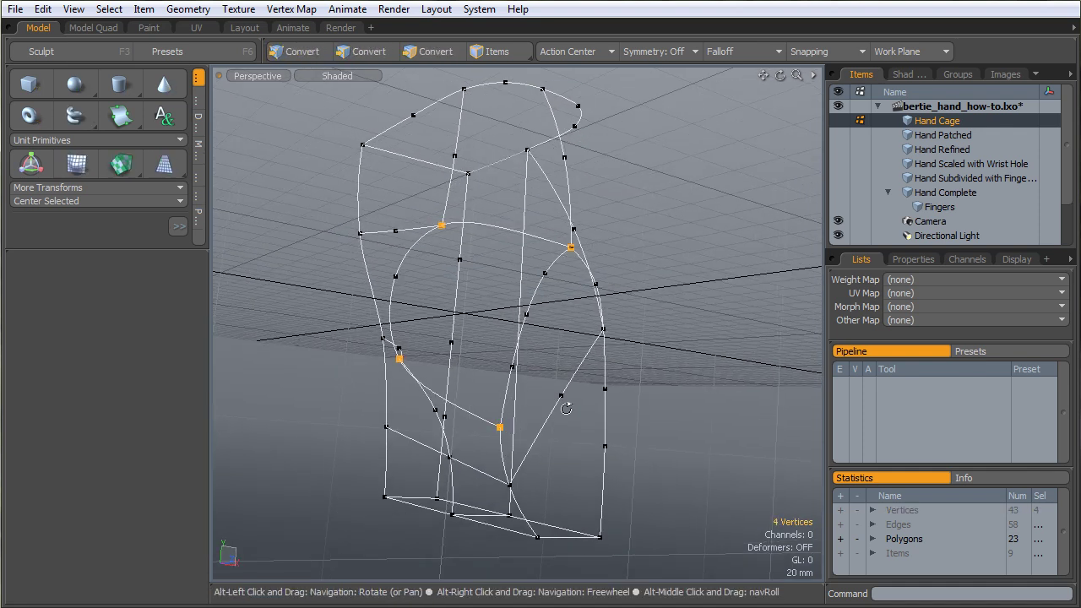
left_click_drag(517, 392, 614, 327, "alt")
left_click_drag(518, 295, 620, 334, "alt")
left_click_drag(622, 265, 509, 320, "alt")
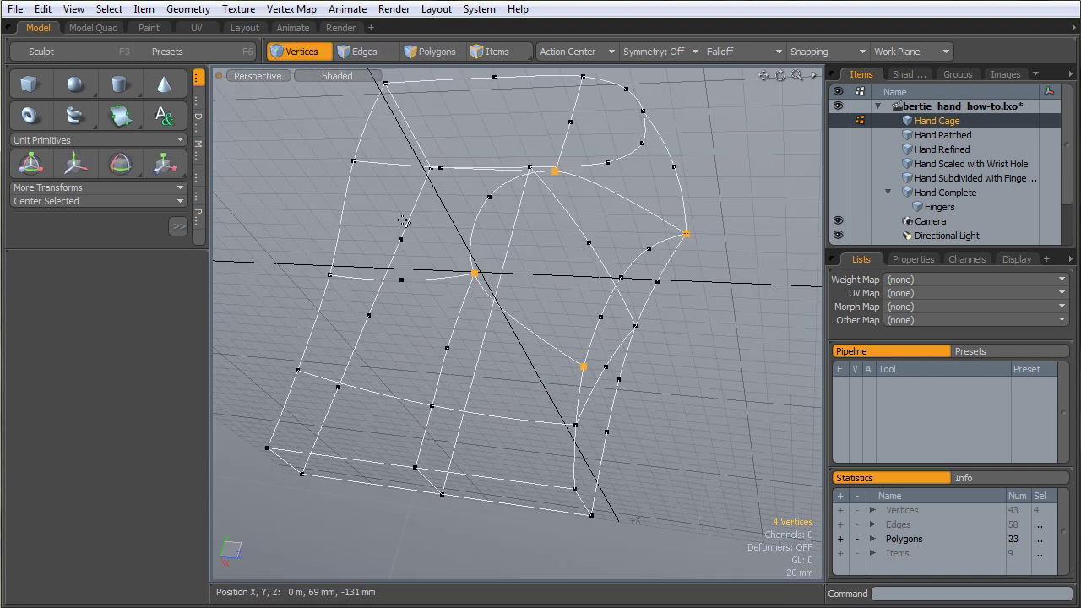
Clear the selection and patch the curved opening from its four bounding curve segments, using 6 perpendicular and 5 parallel segments
left_click(303, 171)
left_click(120, 115)
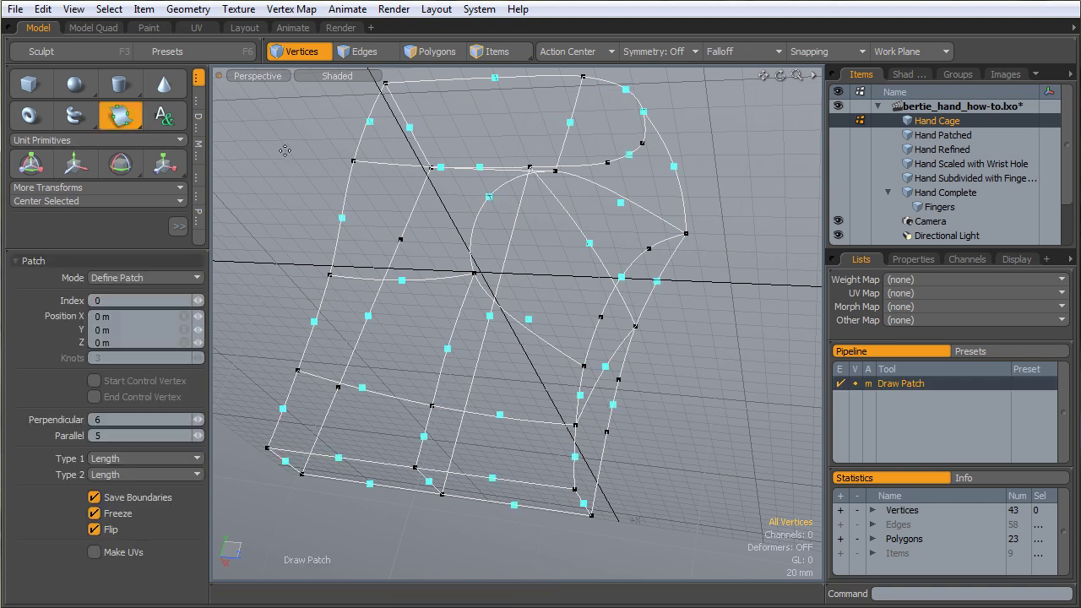
mouse_move(309, 180)
left_mouse_down("alt")
mouse_move(462, 277)
mouse_move(481, 313)
left_mouse_up("alt")
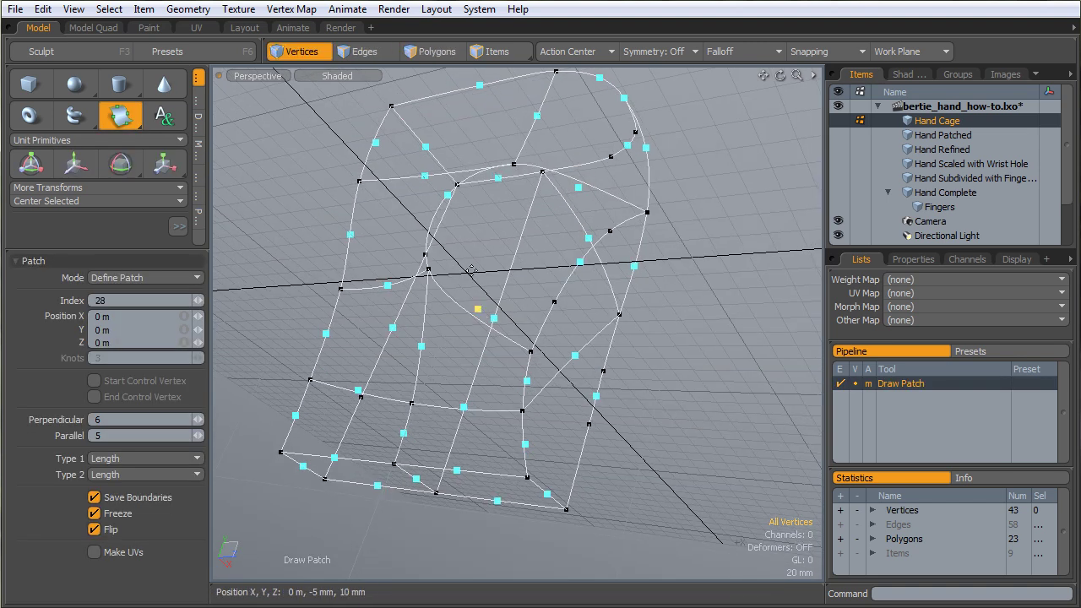
left_click_drag(463, 258, 488, 209, "alt")
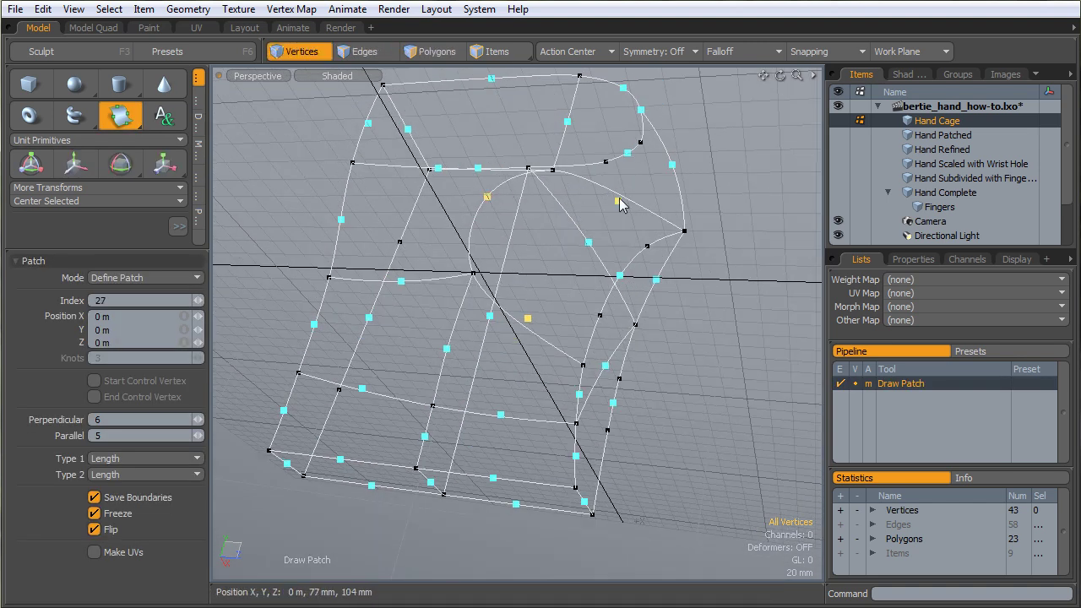
left_click(620, 275)
left_click_drag(668, 355, 520, 426, "alt")
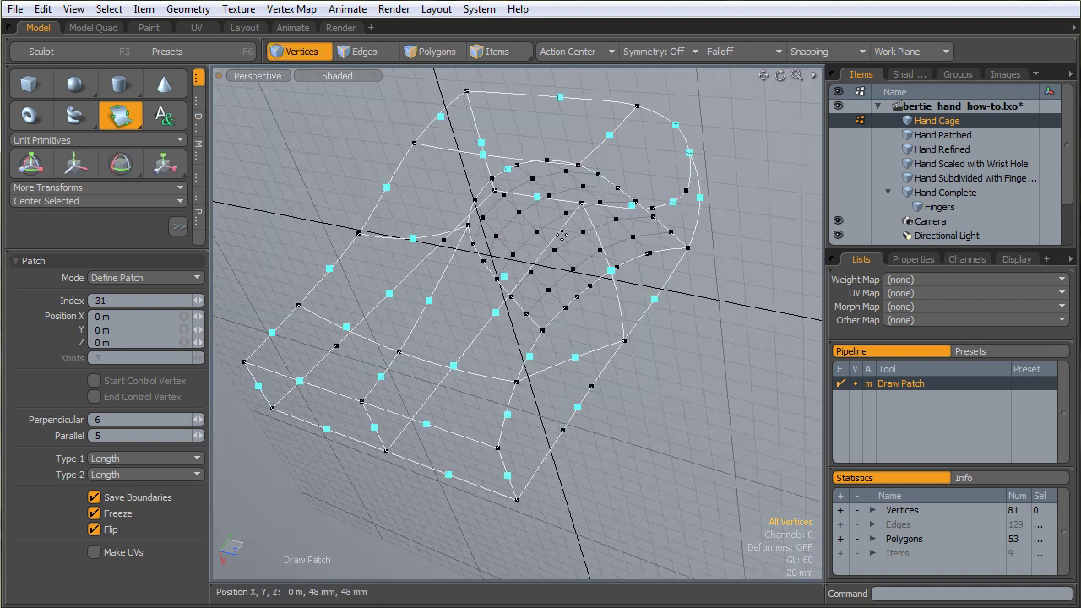
left_click_drag(539, 300, 620, 298, "alt")
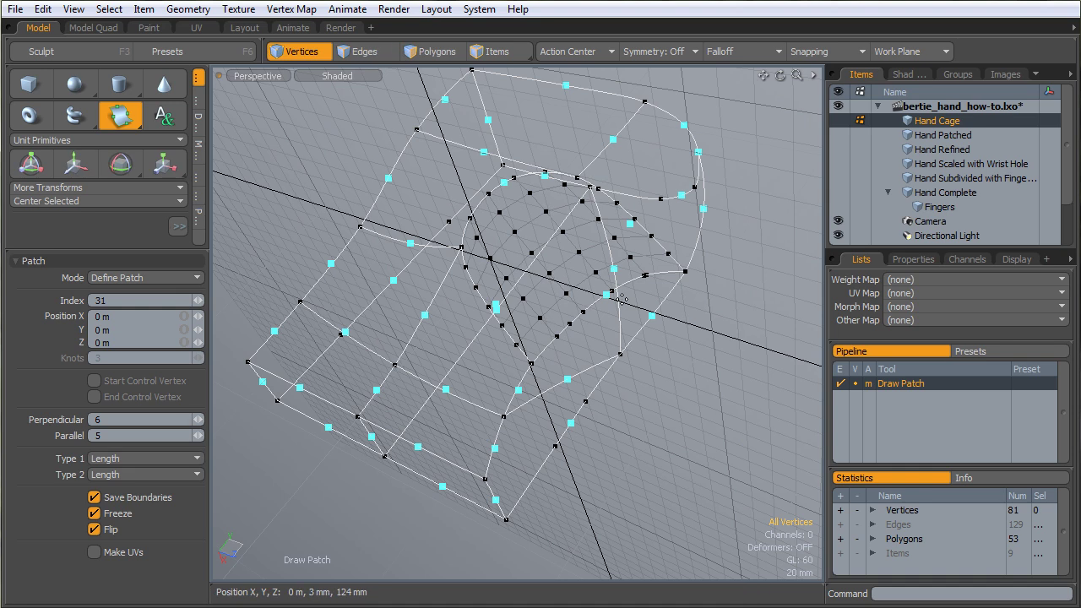
Leave the Patch tool and delete all connected polygons of the patch filling the curved opening
key("space")
key("space")
key("space")
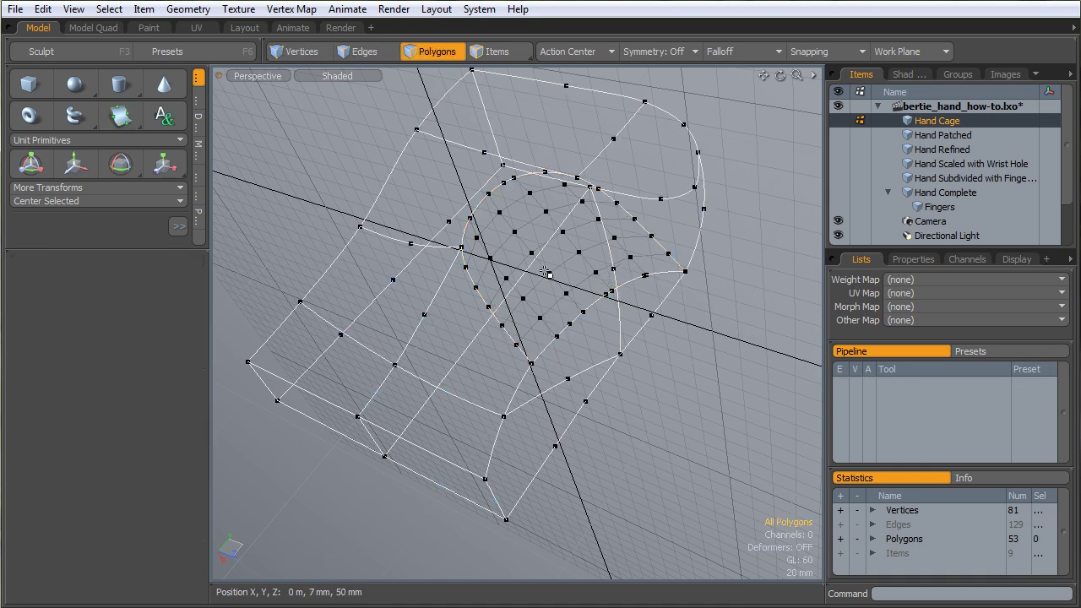
double_click(545, 272)
key("Delete")
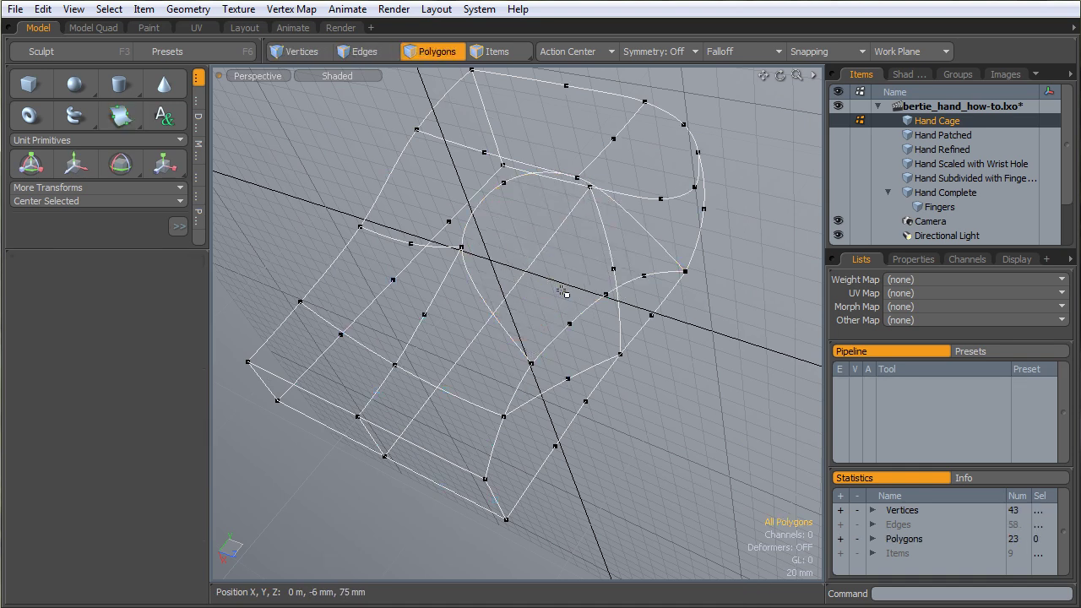
Add a short line joining the middle point of the upper cell's lower curve to the middle point of the opening's curved side
left_click_drag(562, 292, 521, 309, "alt")
left_click_drag(588, 335, 485, 282, "alt")
key("2")
double_click(480, 287)
key("1")
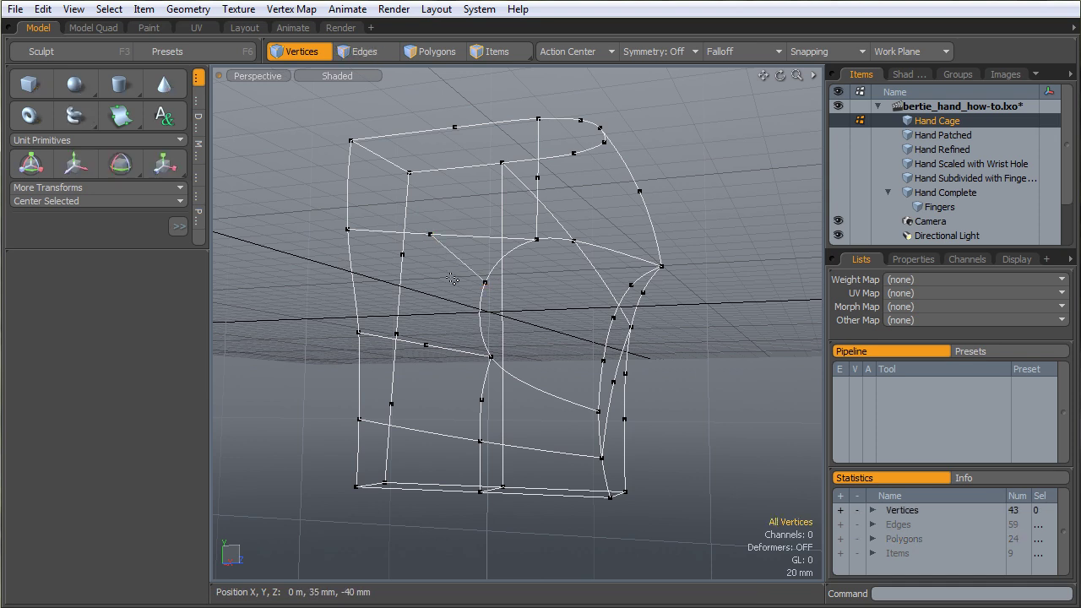
Select the added connecting line, activate the Patch tool and examine the segment handles around it, and leave the tool
key("2")
double_click(472, 276)
key("3")
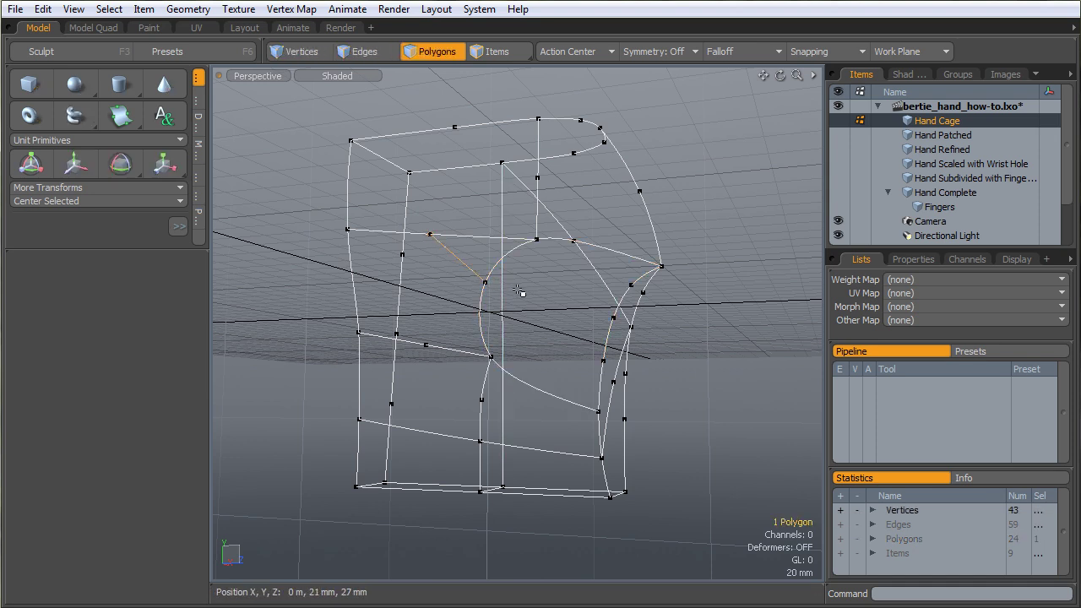
left_click(120, 116)
left_click_drag(415, 287, 560, 266, "alt")
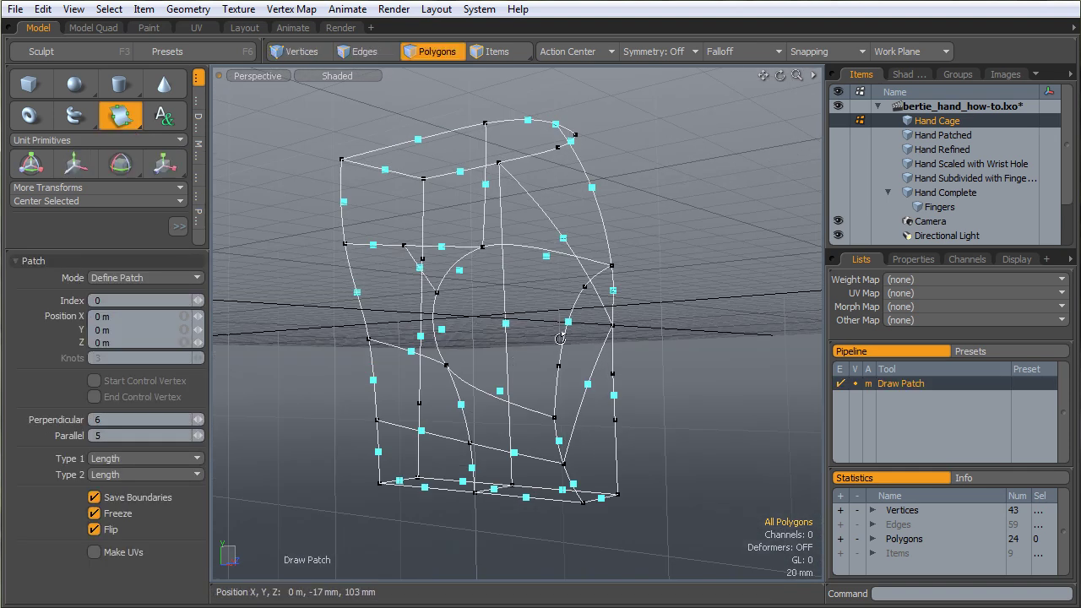
left_click_drag(560, 337, 603, 293, "alt")
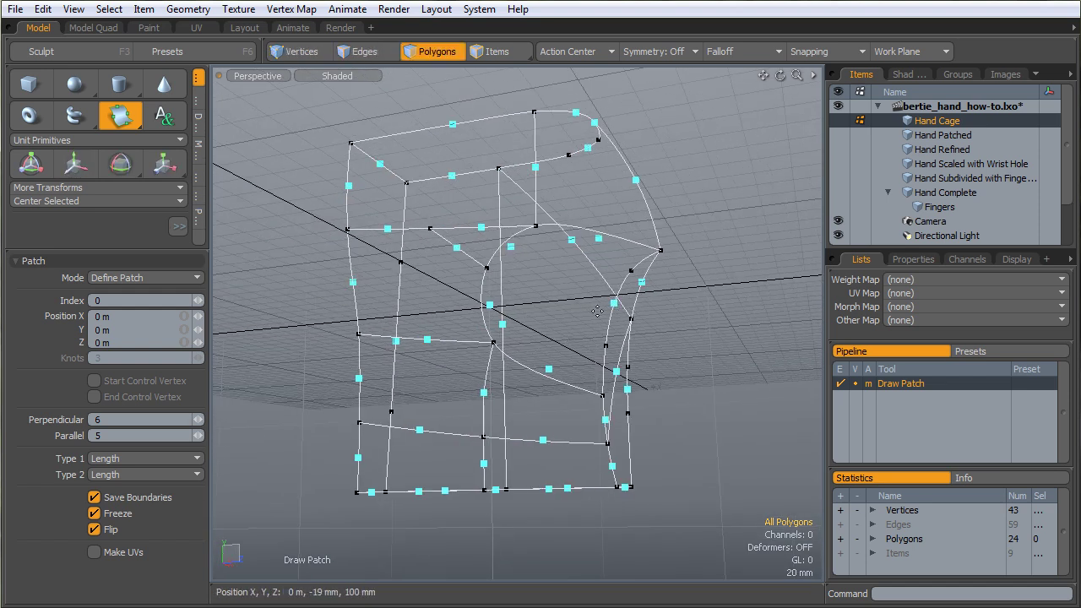
key("space")
Delete the short connecting line between the upper cell's lower curve and the curved opening
mouse_move(550, 320)
left_mouse_down("alt")
mouse_move(588, 330)
mouse_move(455, 261)
left_mouse_up("alt")
key("1")
key("2")
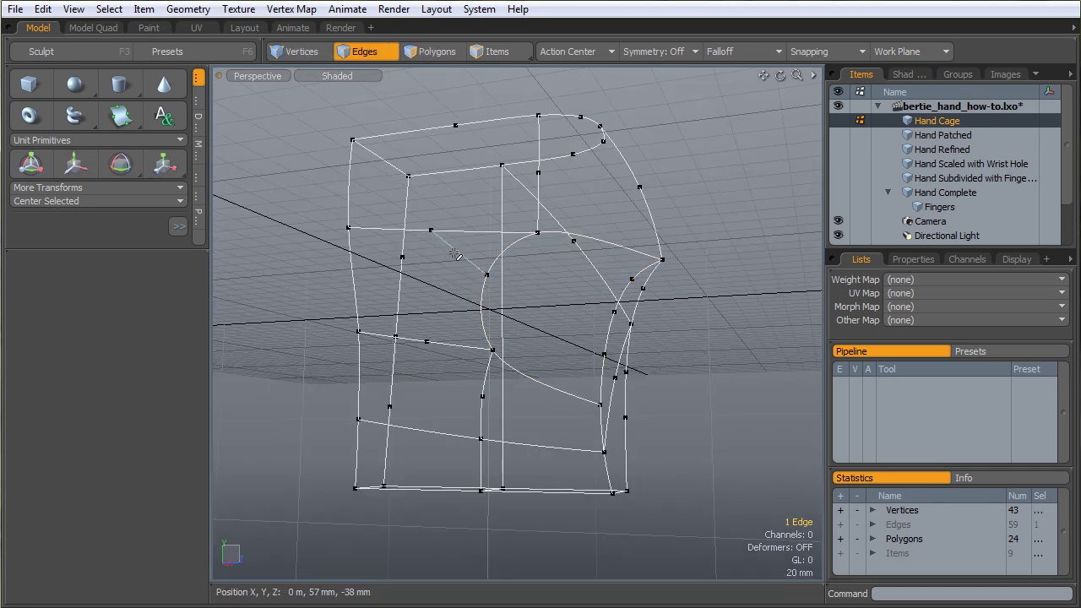
left_click_drag(455, 255, 587, 255, "alt")
left_click_drag(673, 396, 663, 414, "alt")
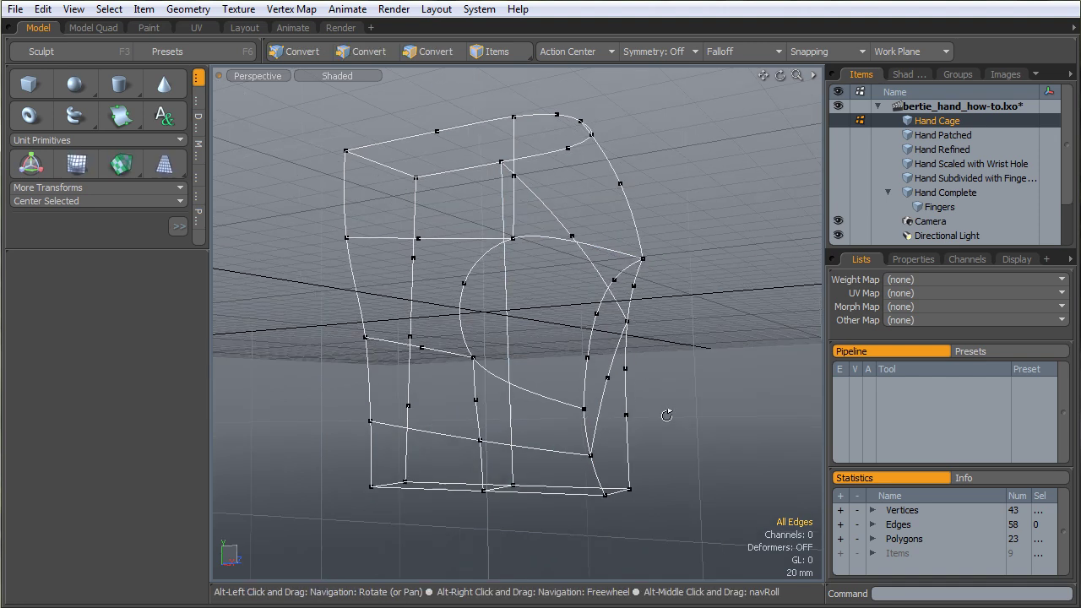